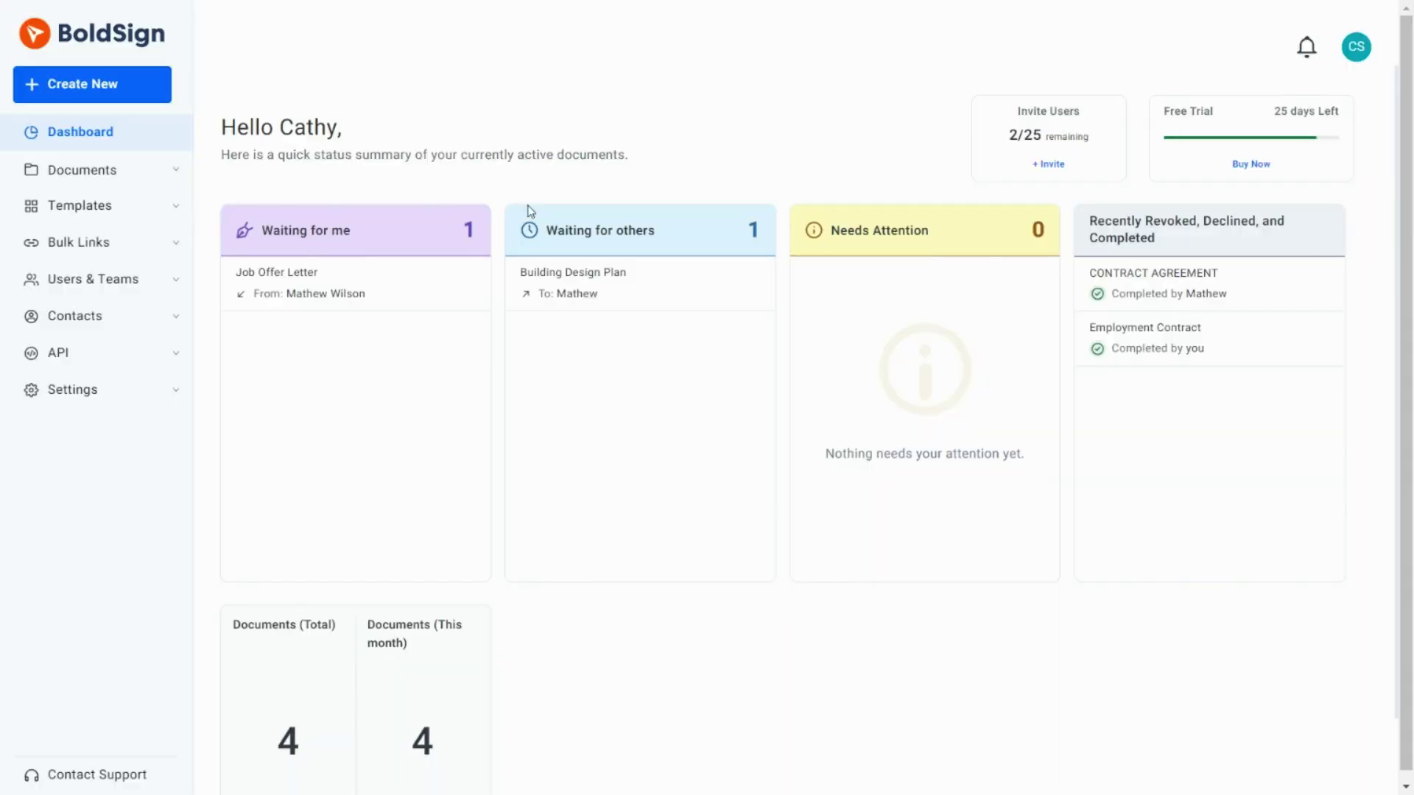
In Business Profile, enable Auto Reminder Sequence: remind every 4 days, max 4 reminders, and save.
click(158, 394)
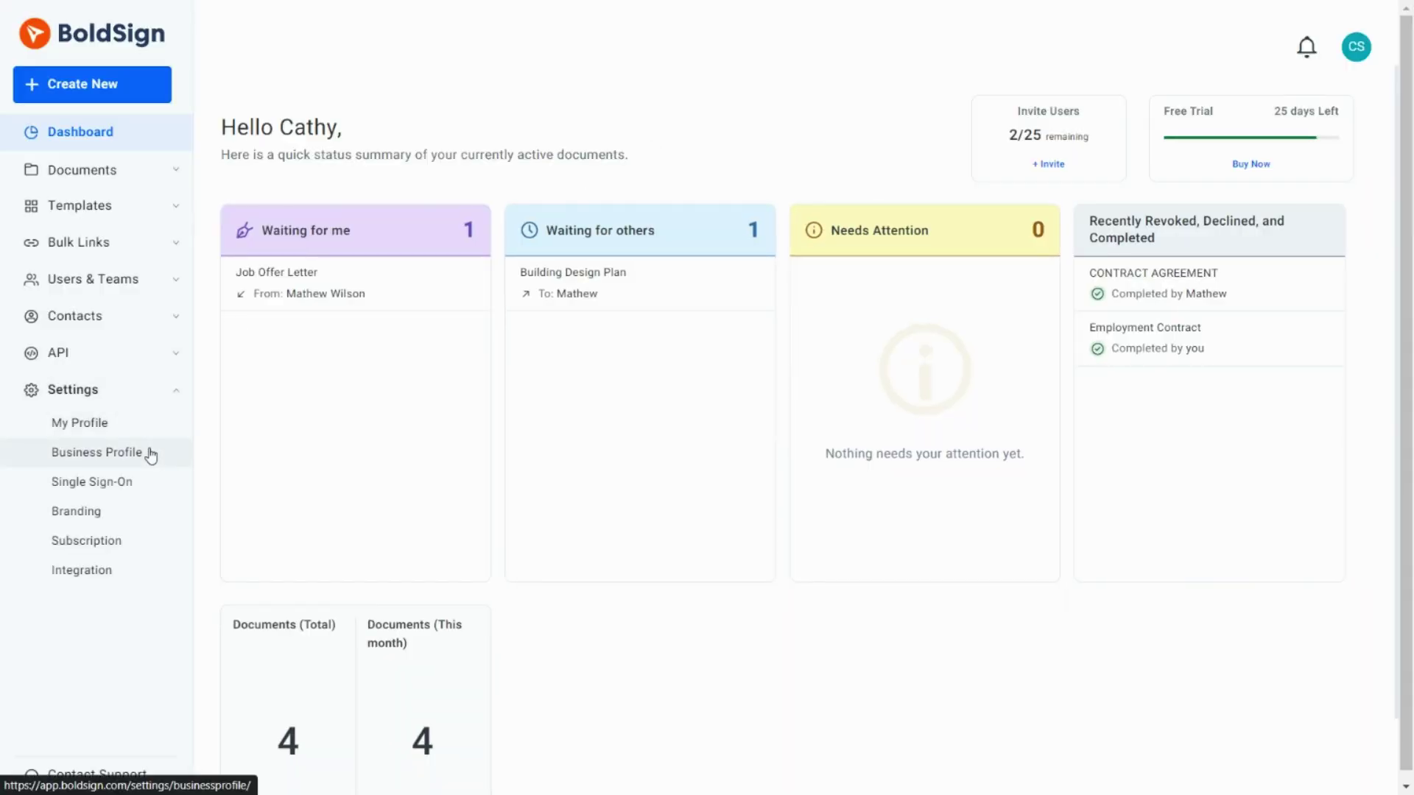
click(150, 455)
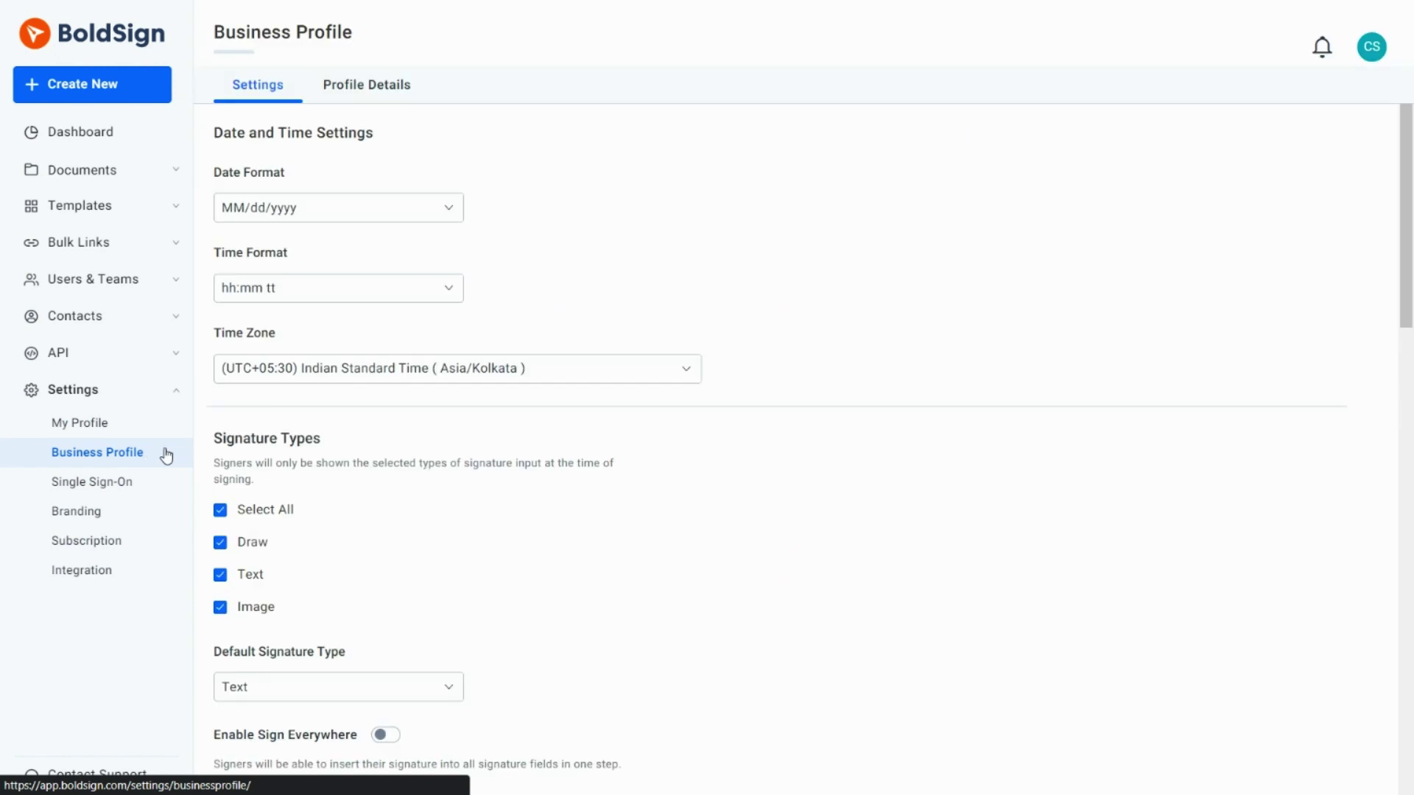
scroll(691, 479, down, 5)
scroll(691, 466, down, 6)
scroll(691, 471, down, 2)
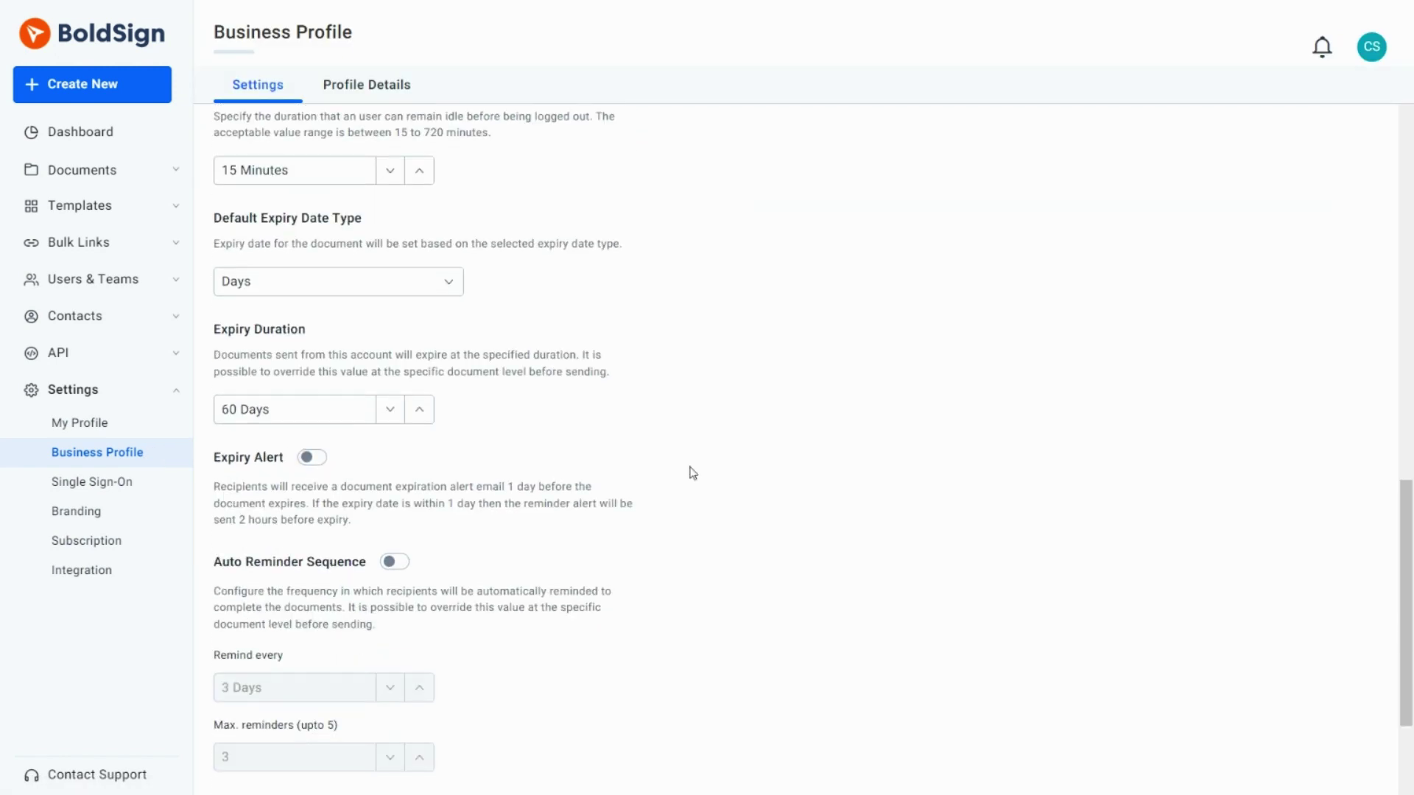
scroll(690, 472, down, 2)
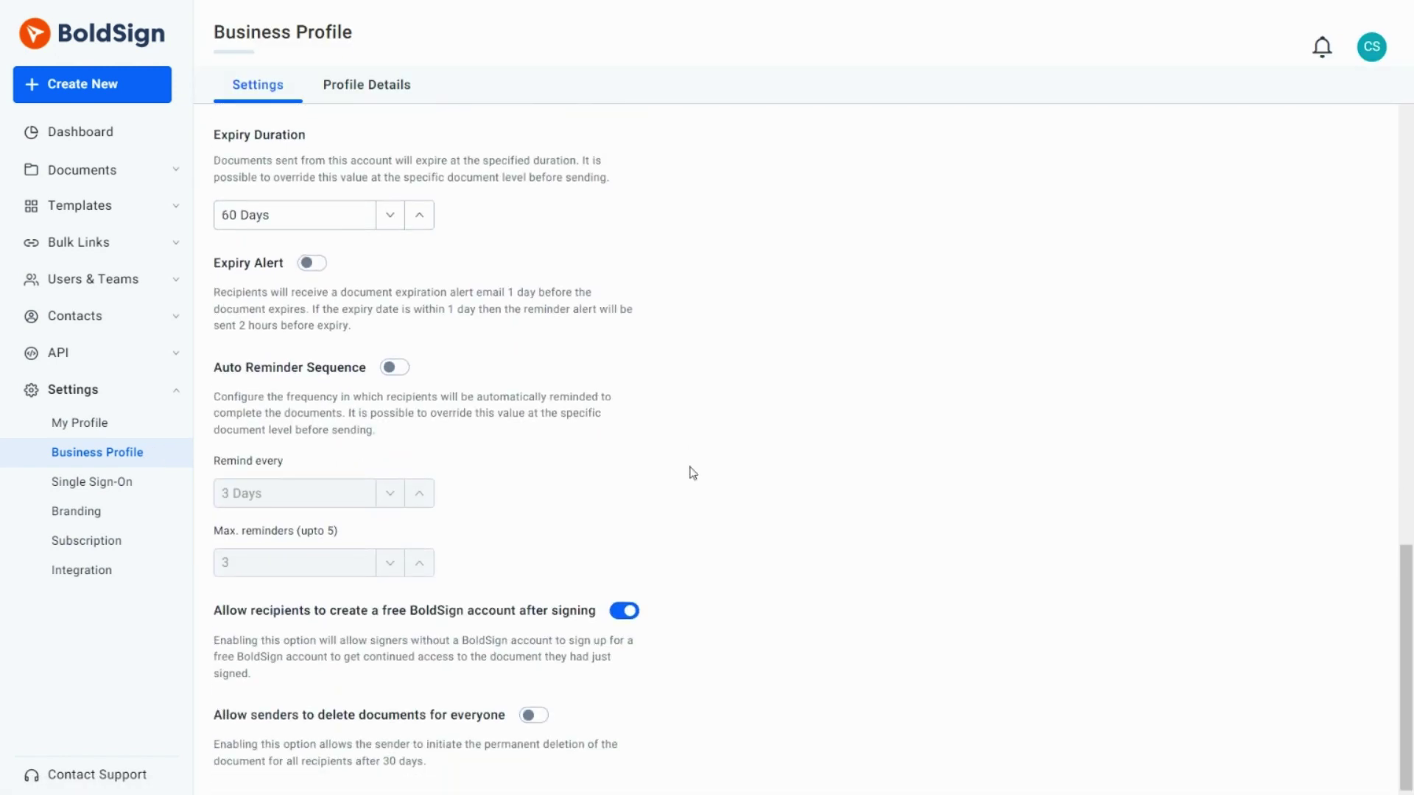
click(398, 375)
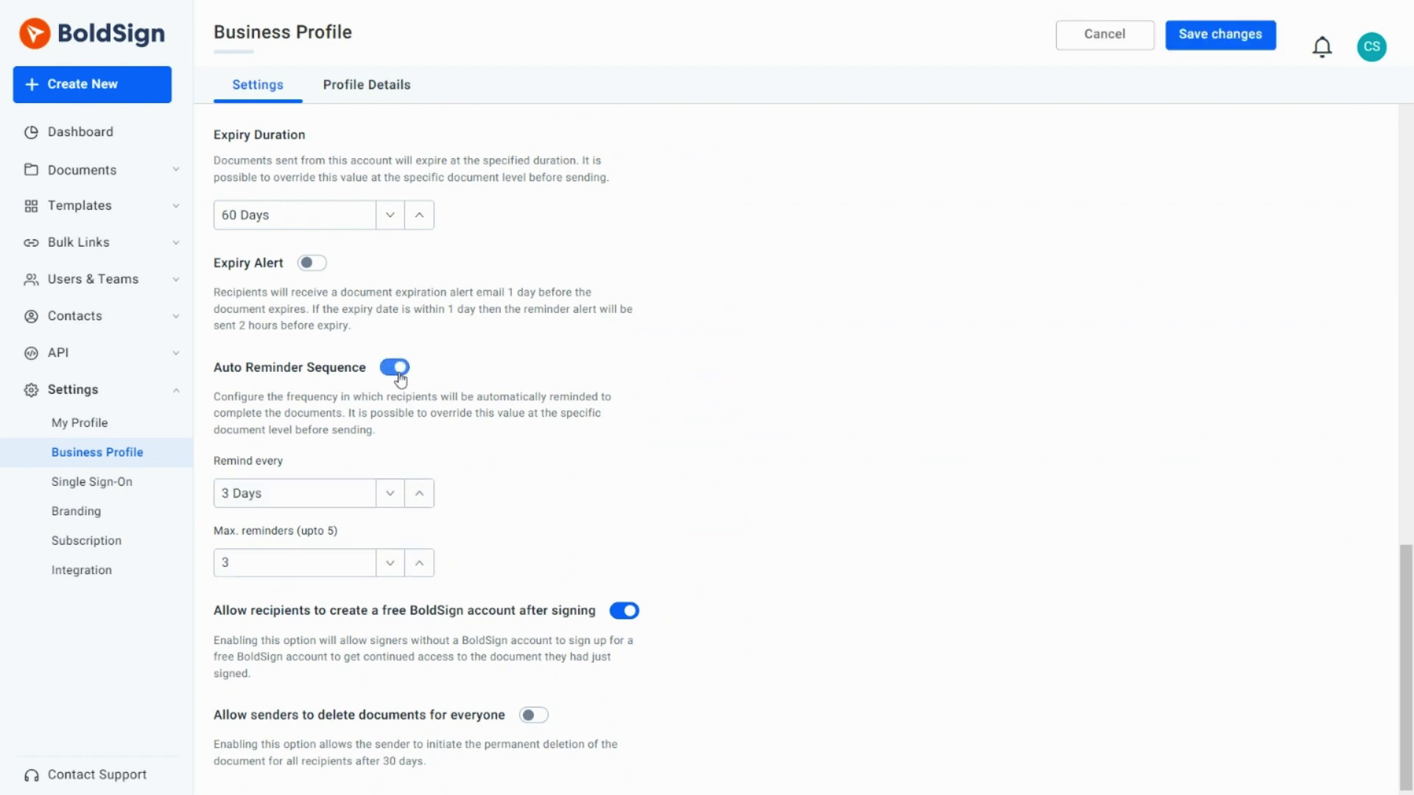
click(268, 493)
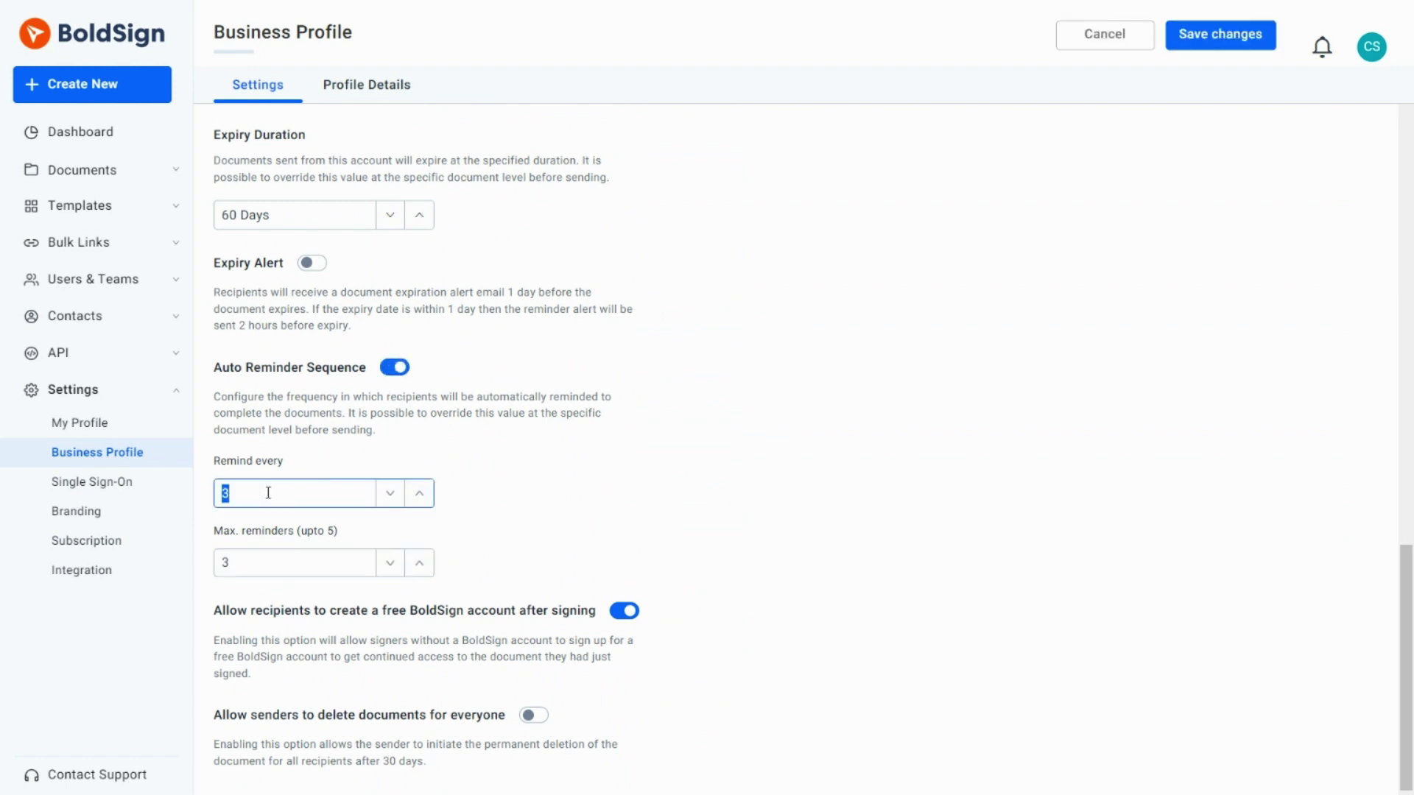
text(4)
click(239, 564)
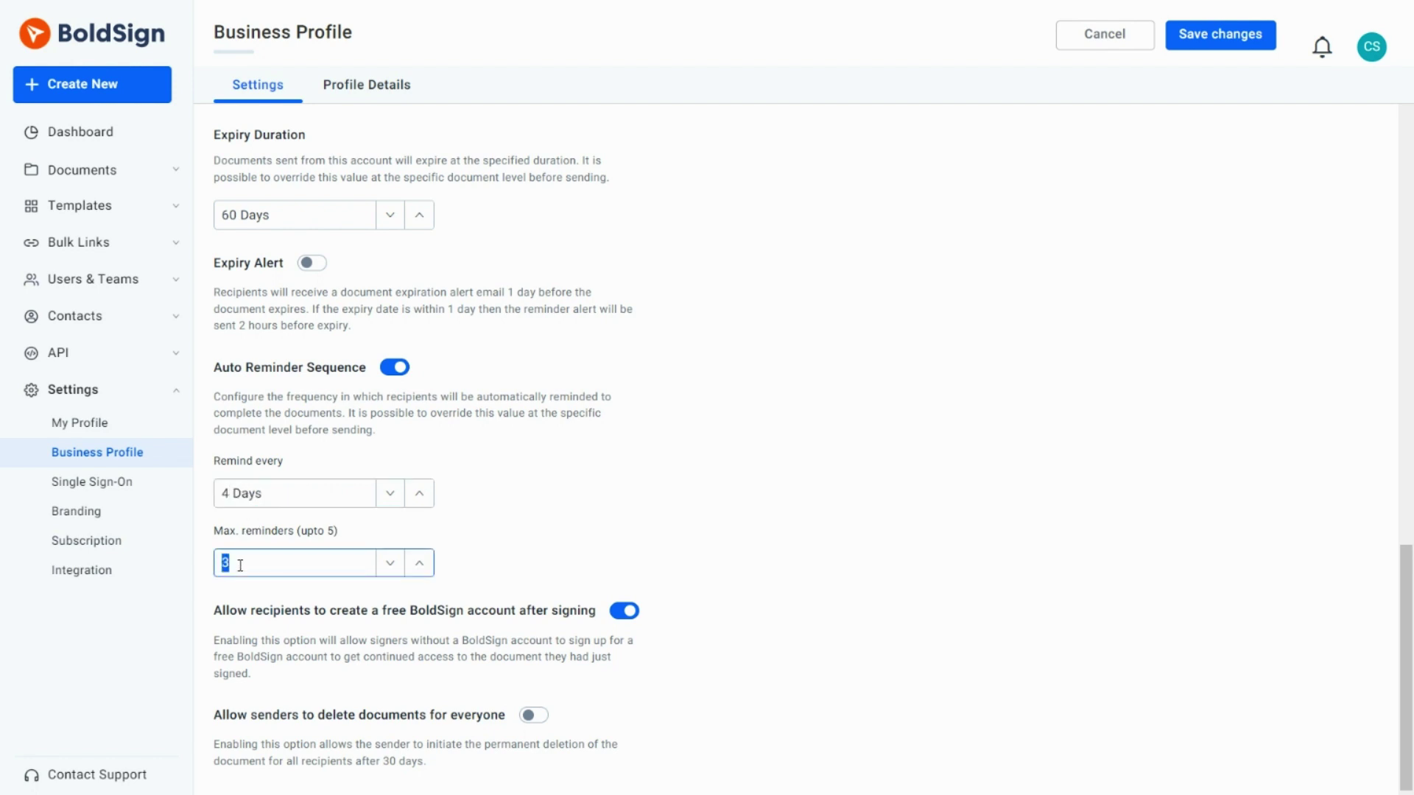
text(4)
click(1215, 41)
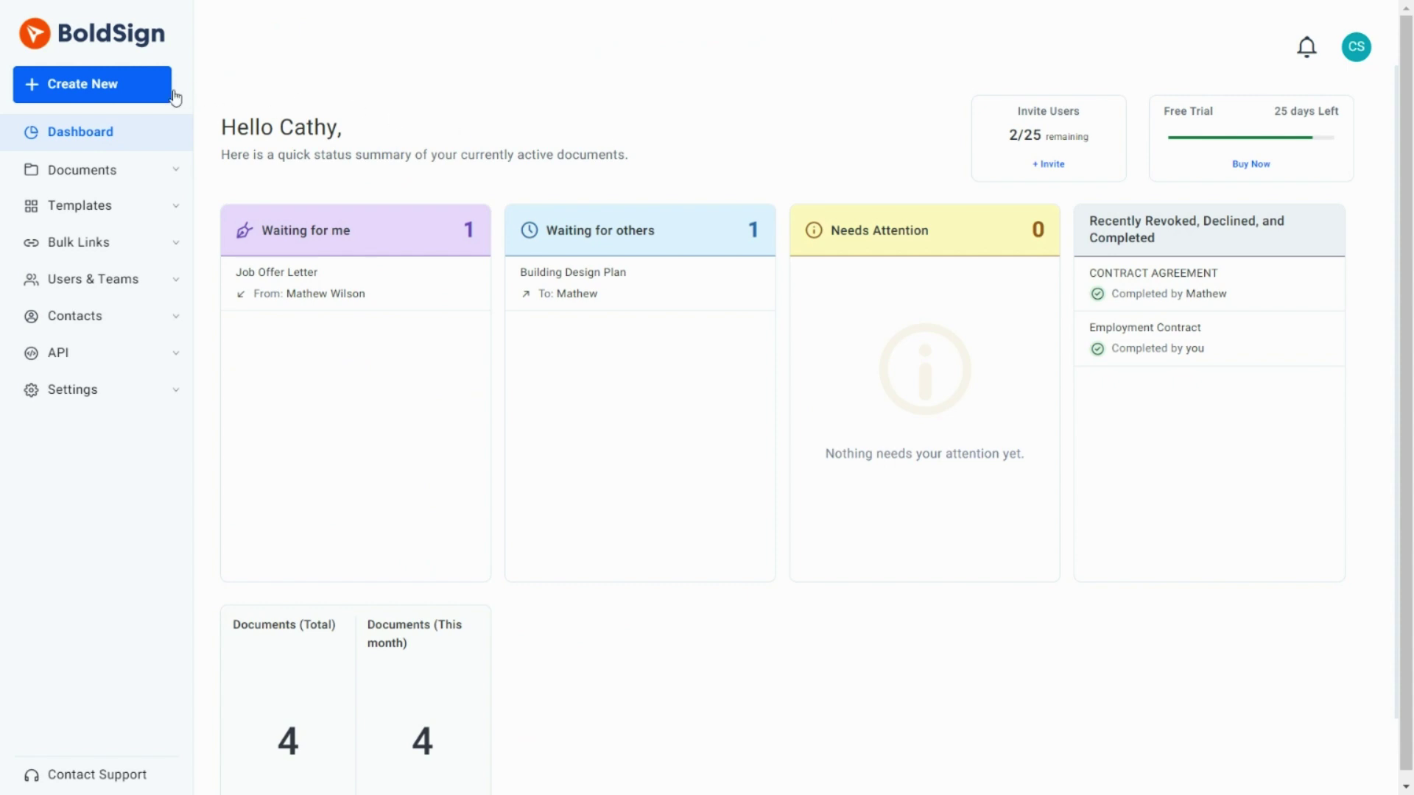
Create a new document and upload Contract Agreement.pdf from the computer.
click(140, 92)
click(170, 124)
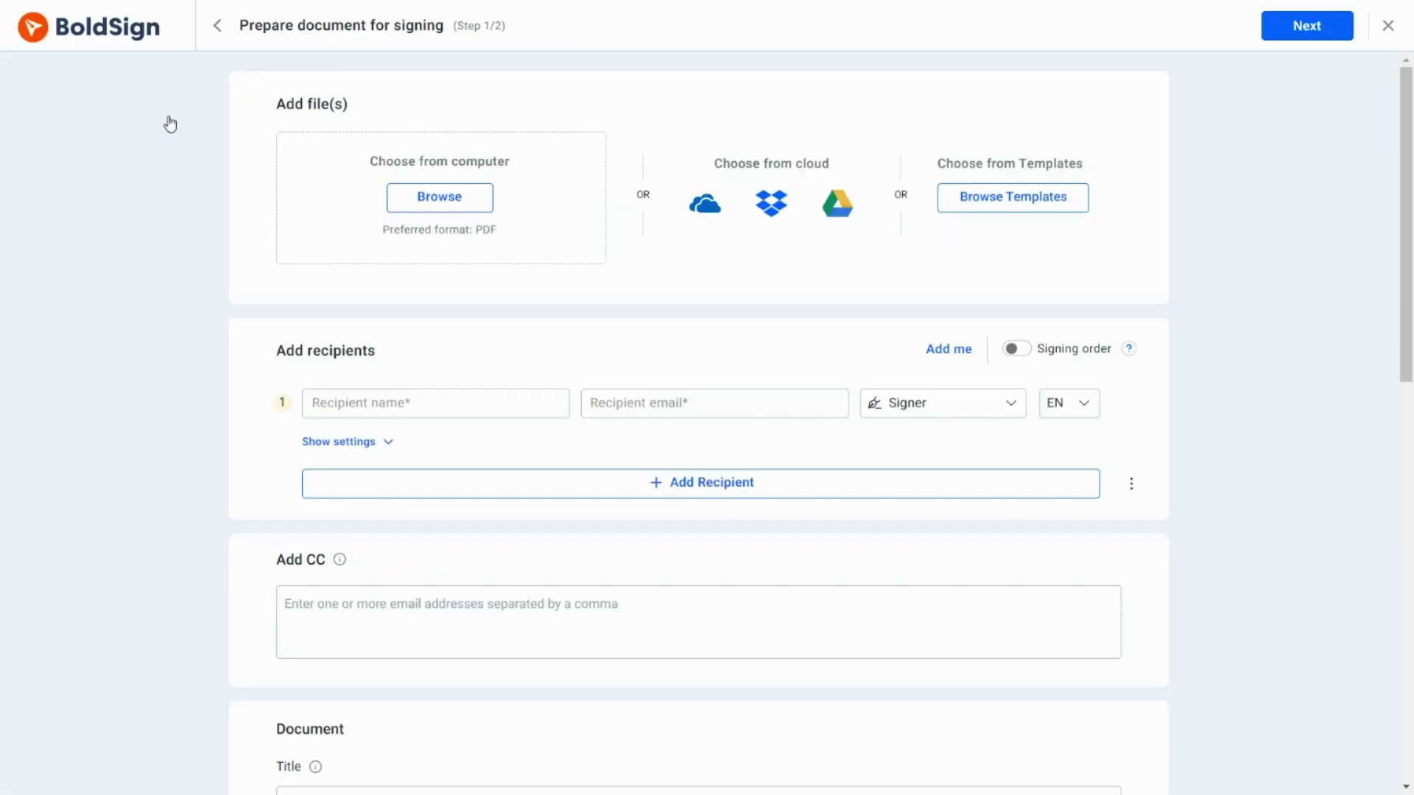
click(457, 197)
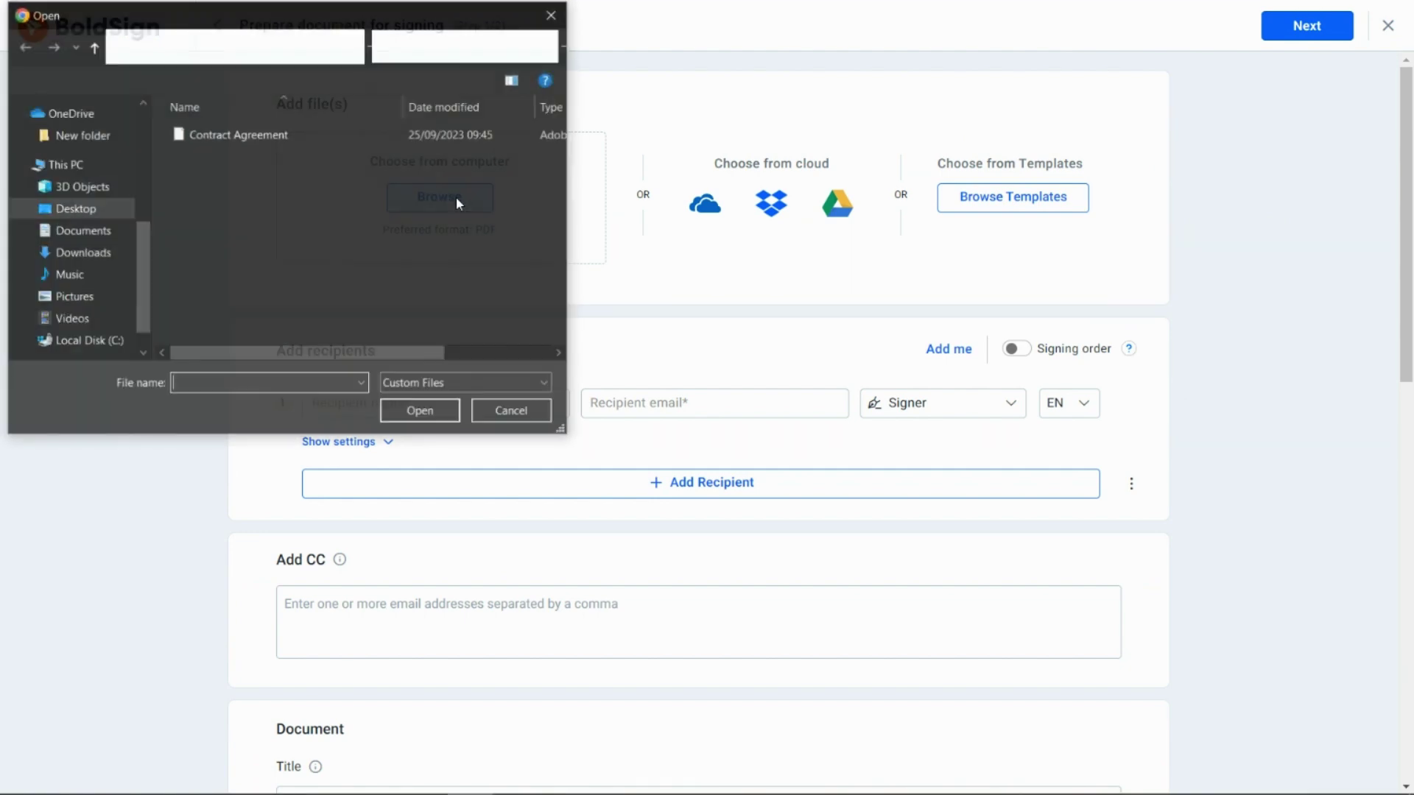
click(278, 136)
click(431, 409)
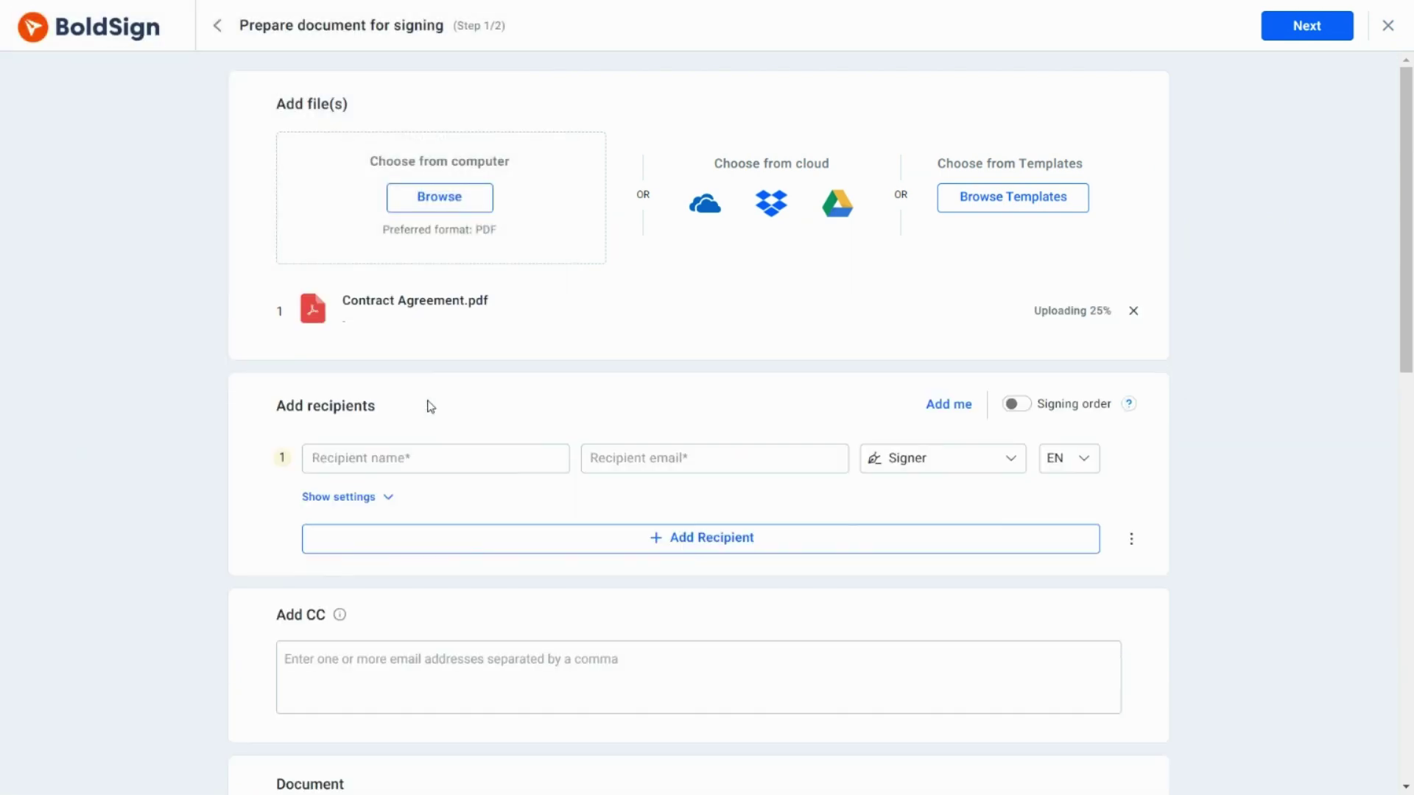
Add Steve as the recipient from contact suggestions and scroll to Document settings.
click(417, 472)
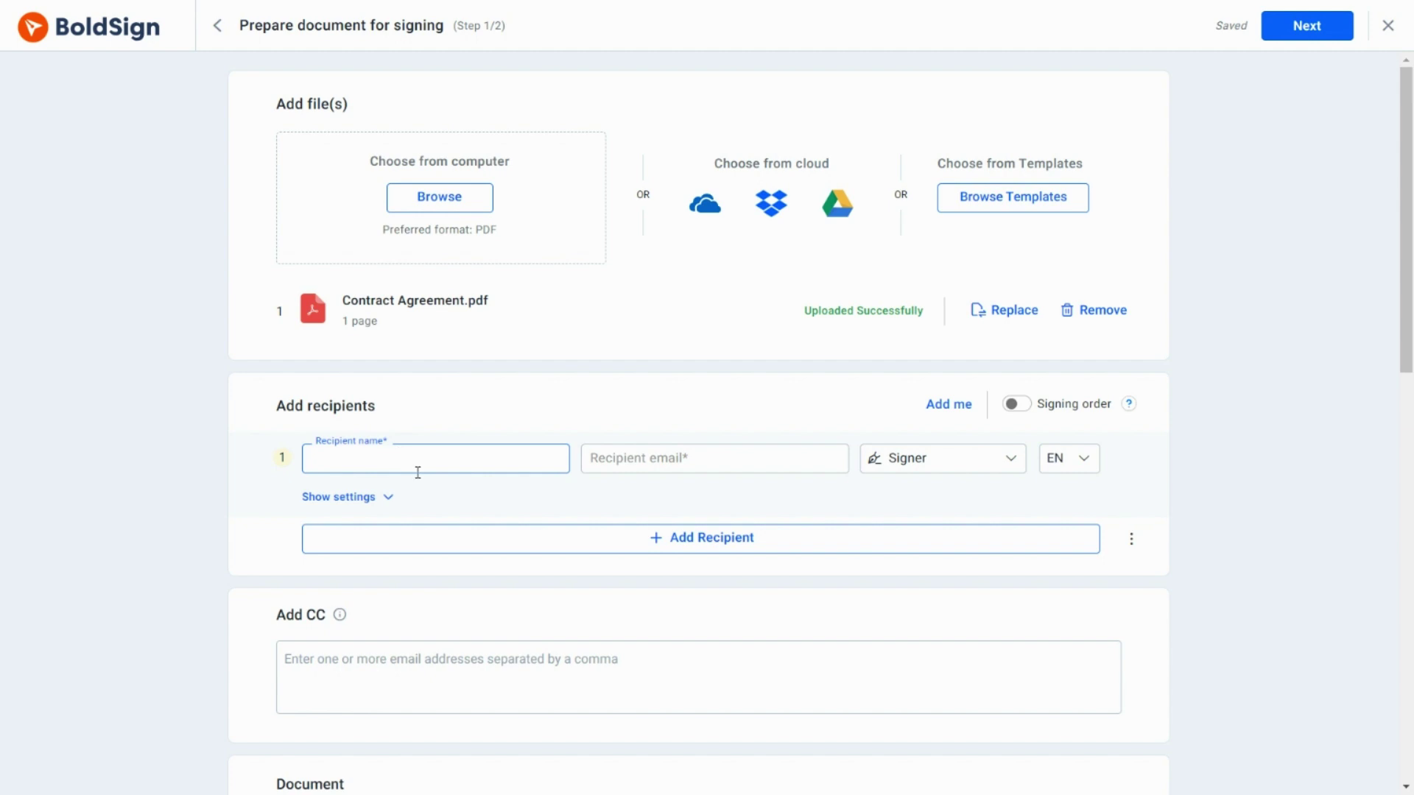
text(Steve)
click(421, 504)
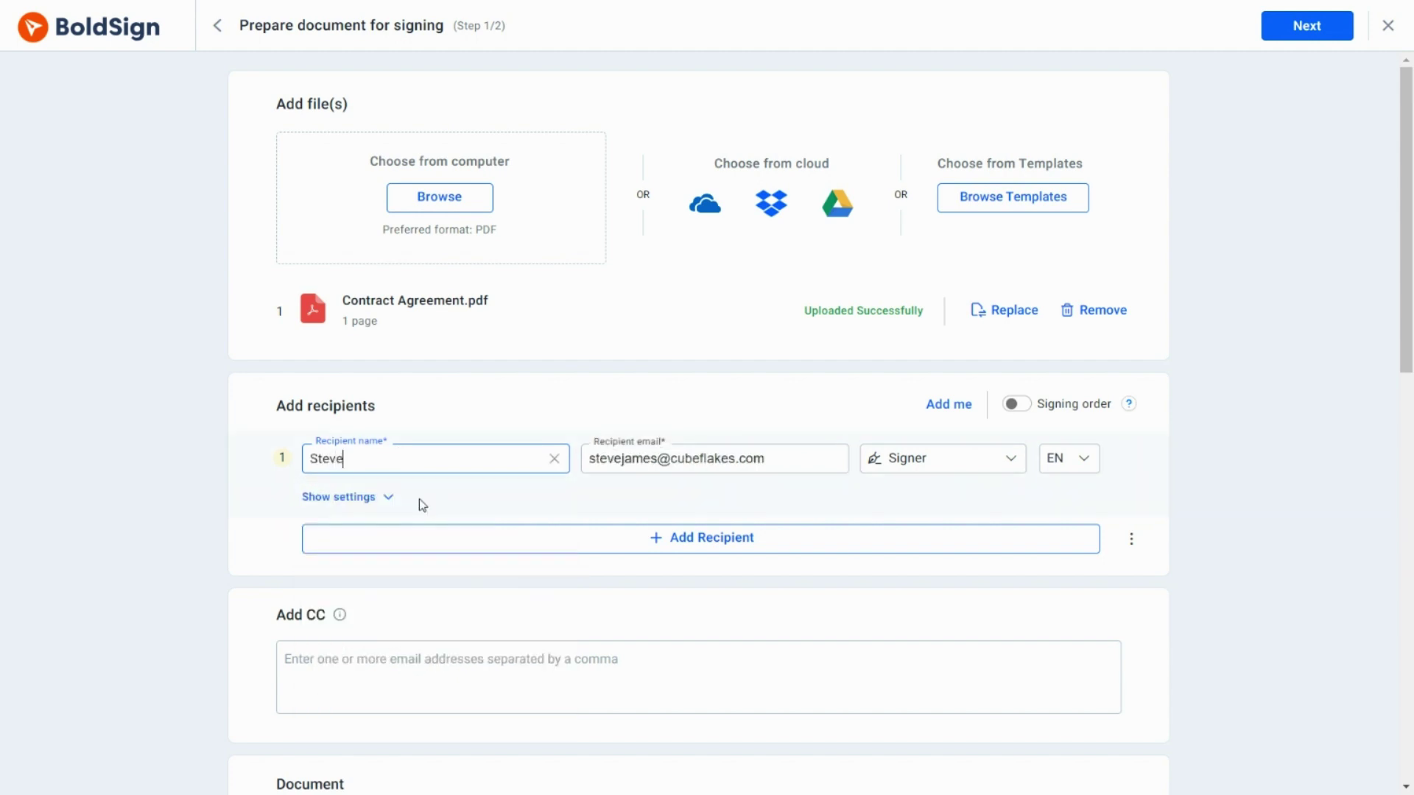
scroll(713, 496, down, 3)
scroll(714, 497, down, 7)
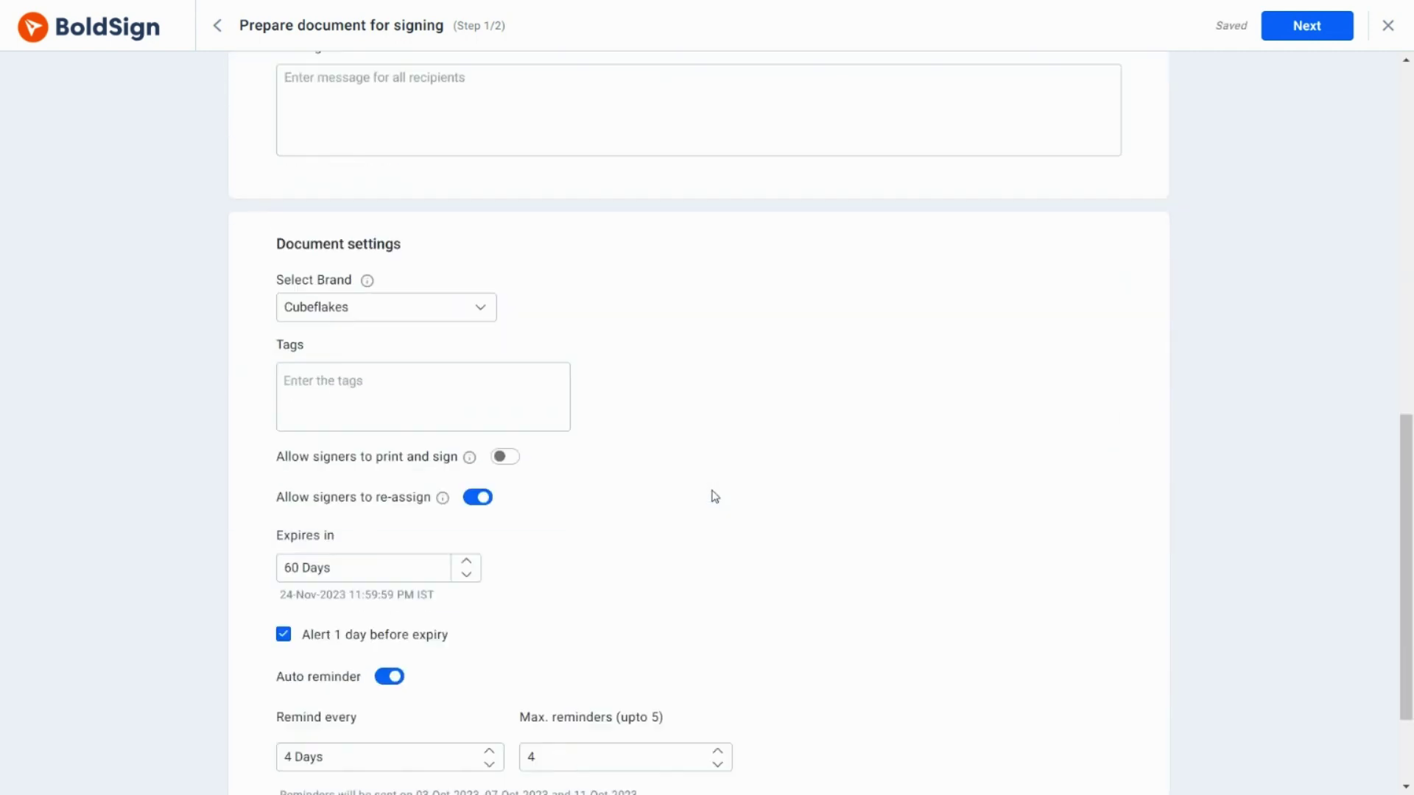
scroll(714, 497, down, 2)
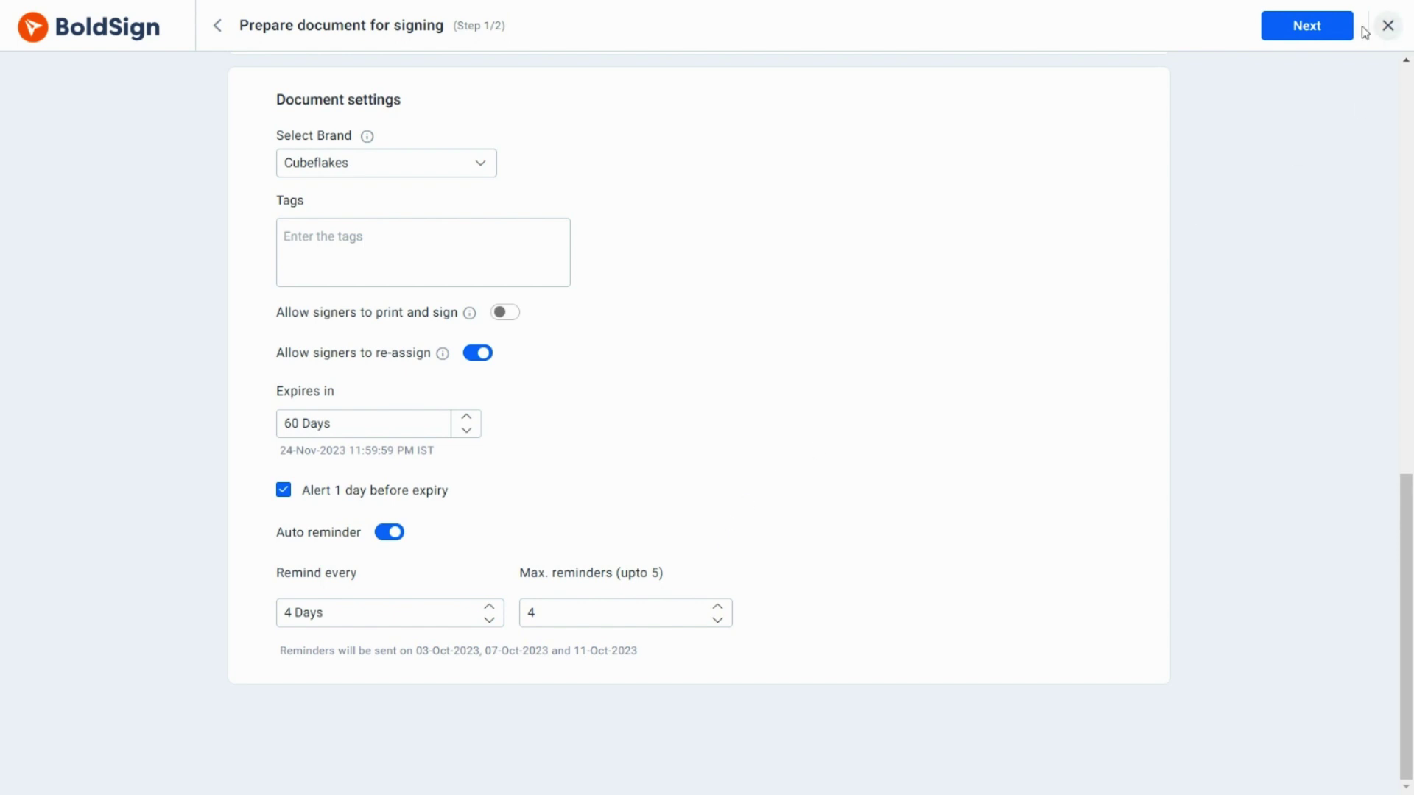
Place Name, Signature and Date Signed fields for Steve on the contract, then send it.
click(1332, 31)
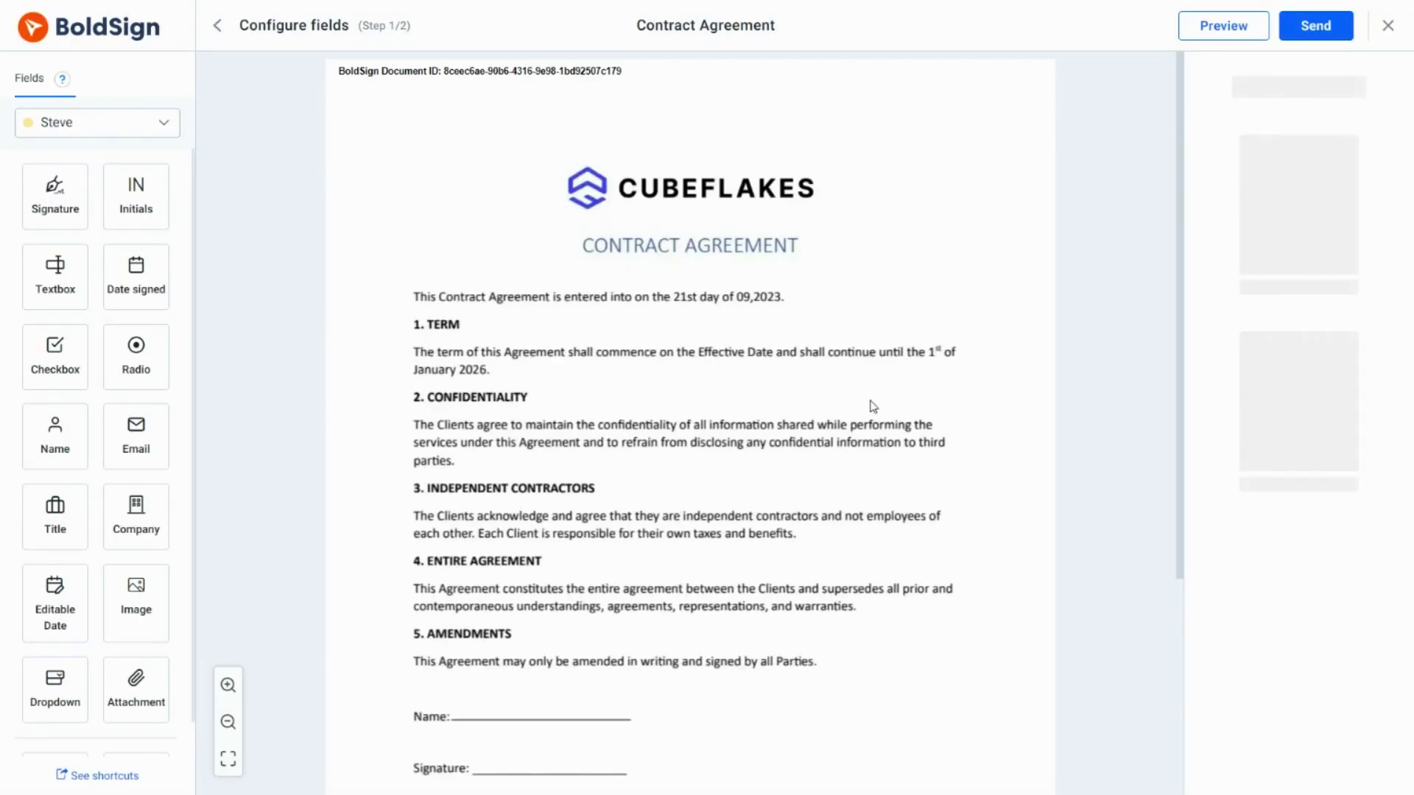
scroll(871, 404, down, 4)
drag(54, 445, 468, 406)
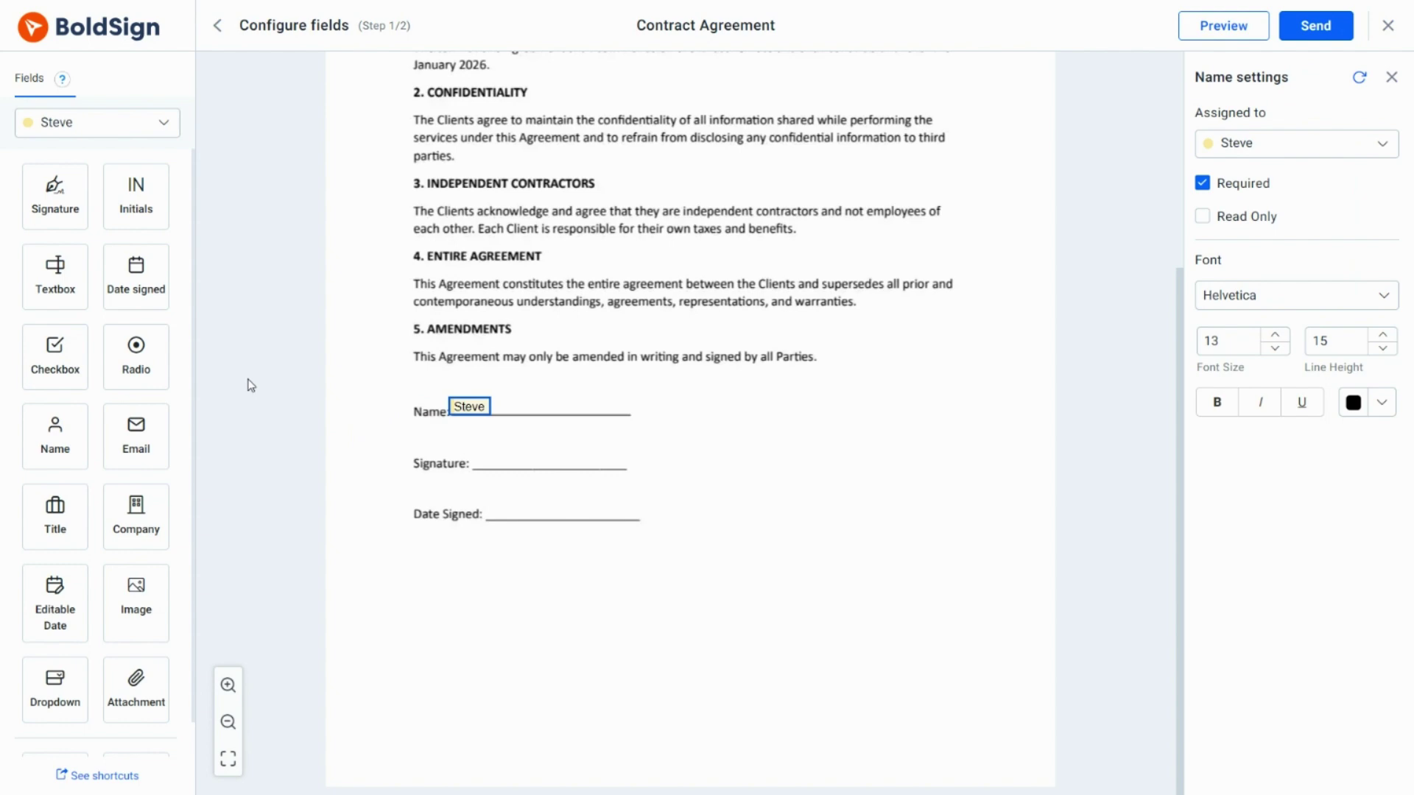
mouse_move(55, 193)
mouse_down()
mouse_move(505, 460)
mouse_move(529, 452)
mouse_up()
drag(55, 600, 529, 508)
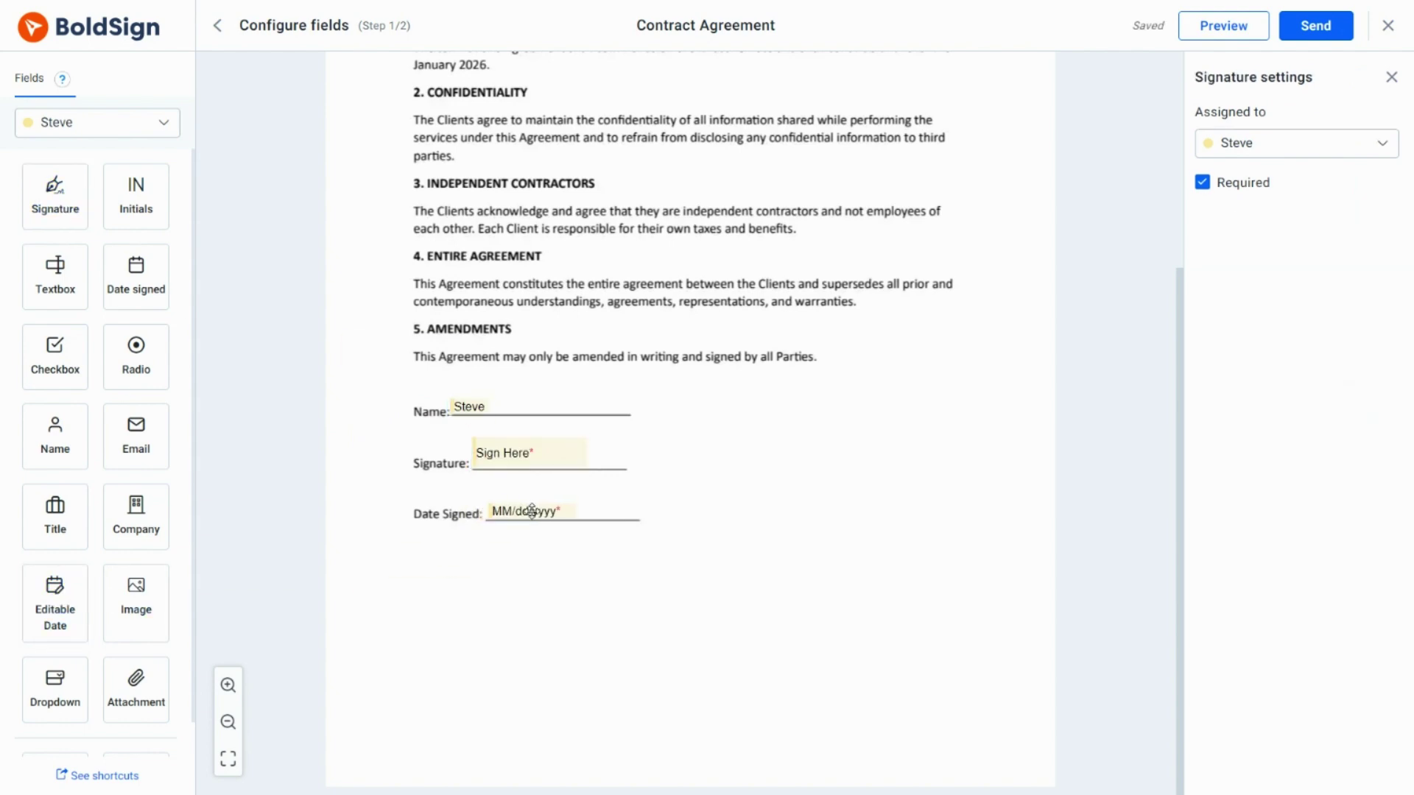
click(1294, 30)
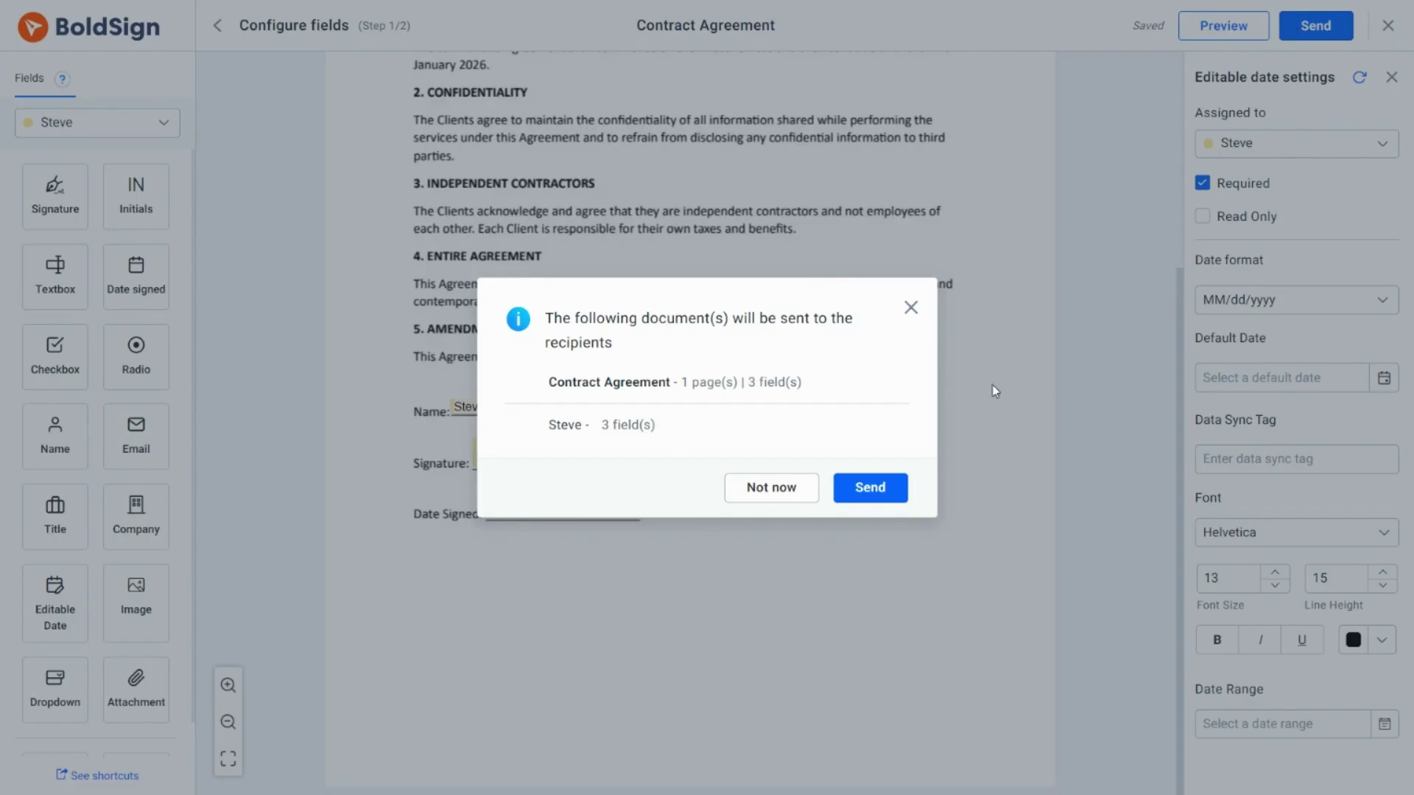
click(886, 489)
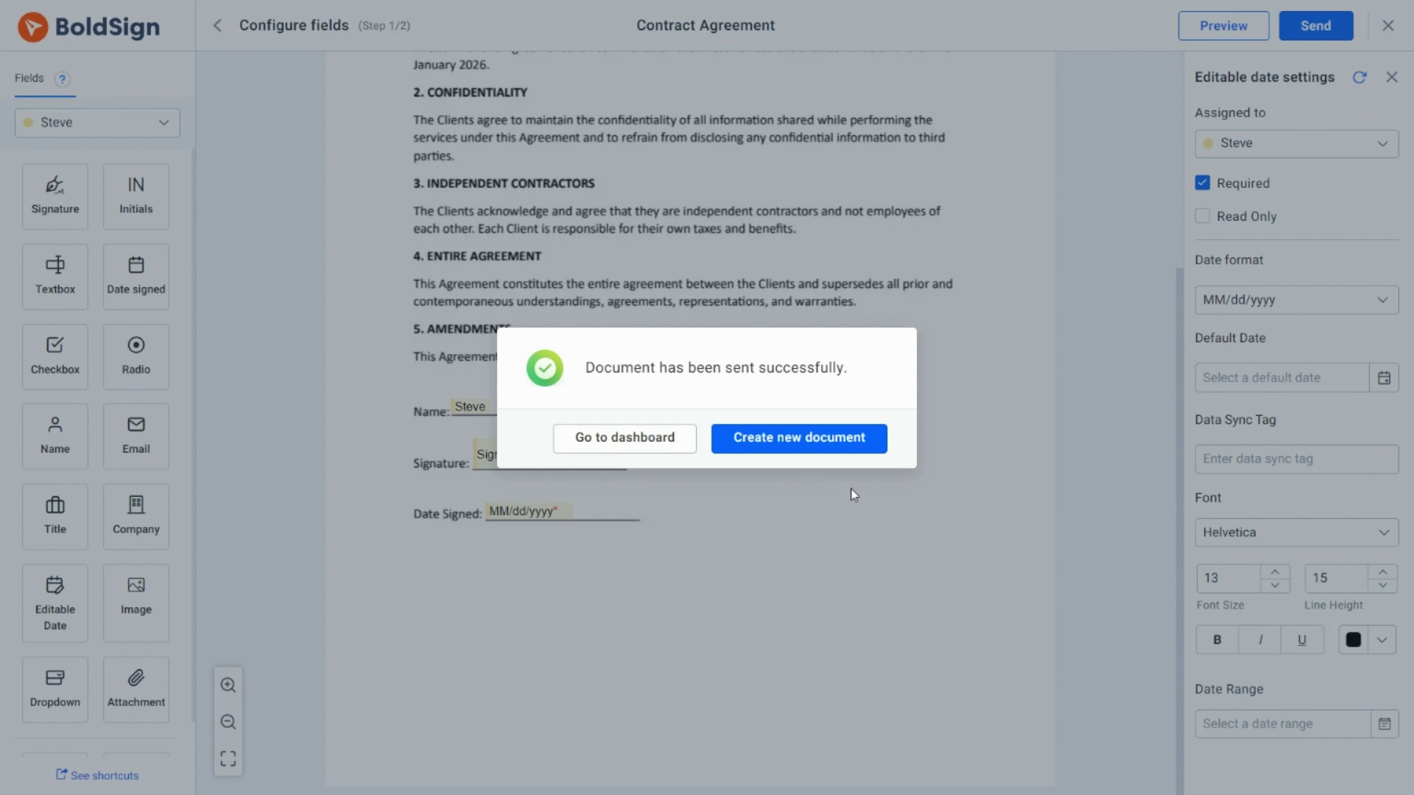
Open My Documents, and bring up then dismiss the Contract Agreement reminder without sending.
click(657, 437)
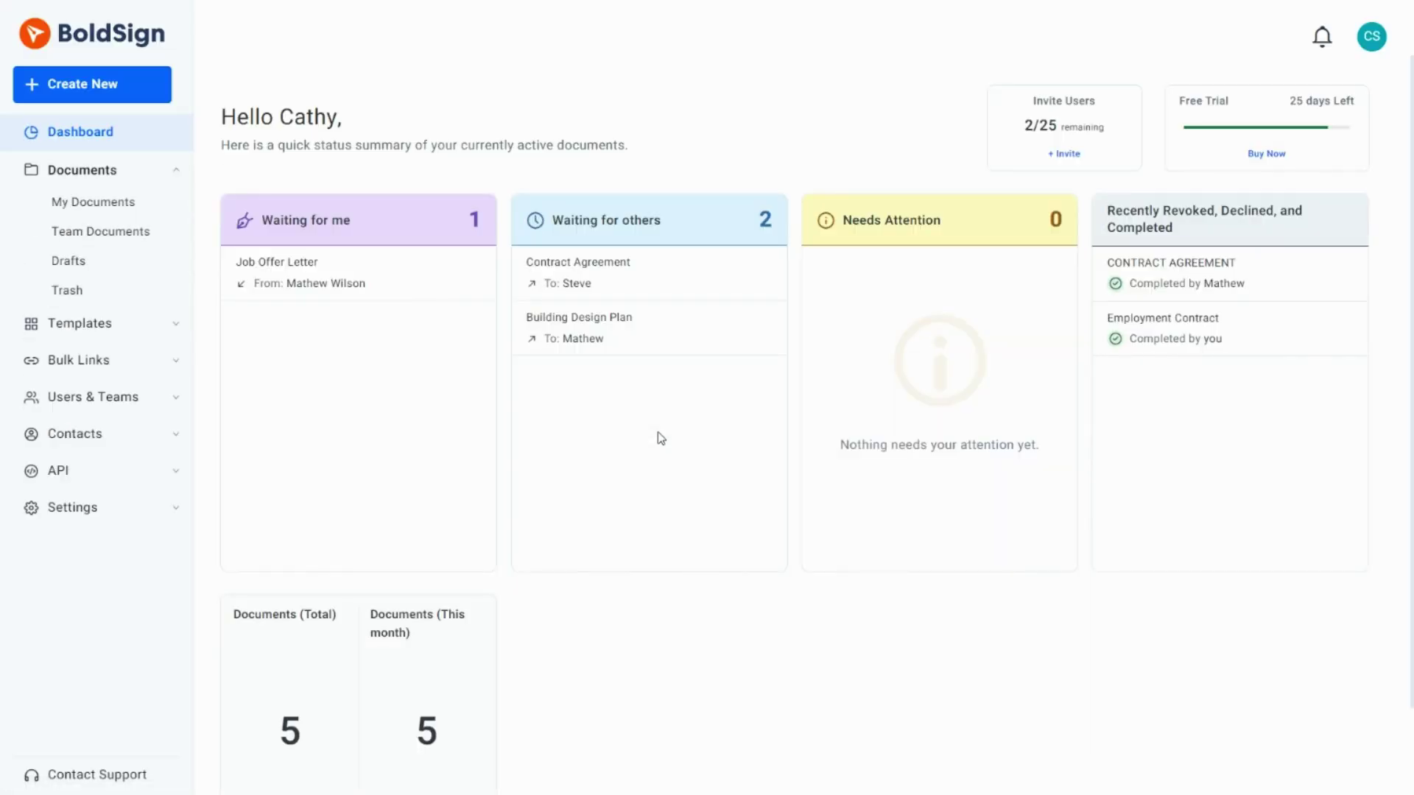
click(153, 202)
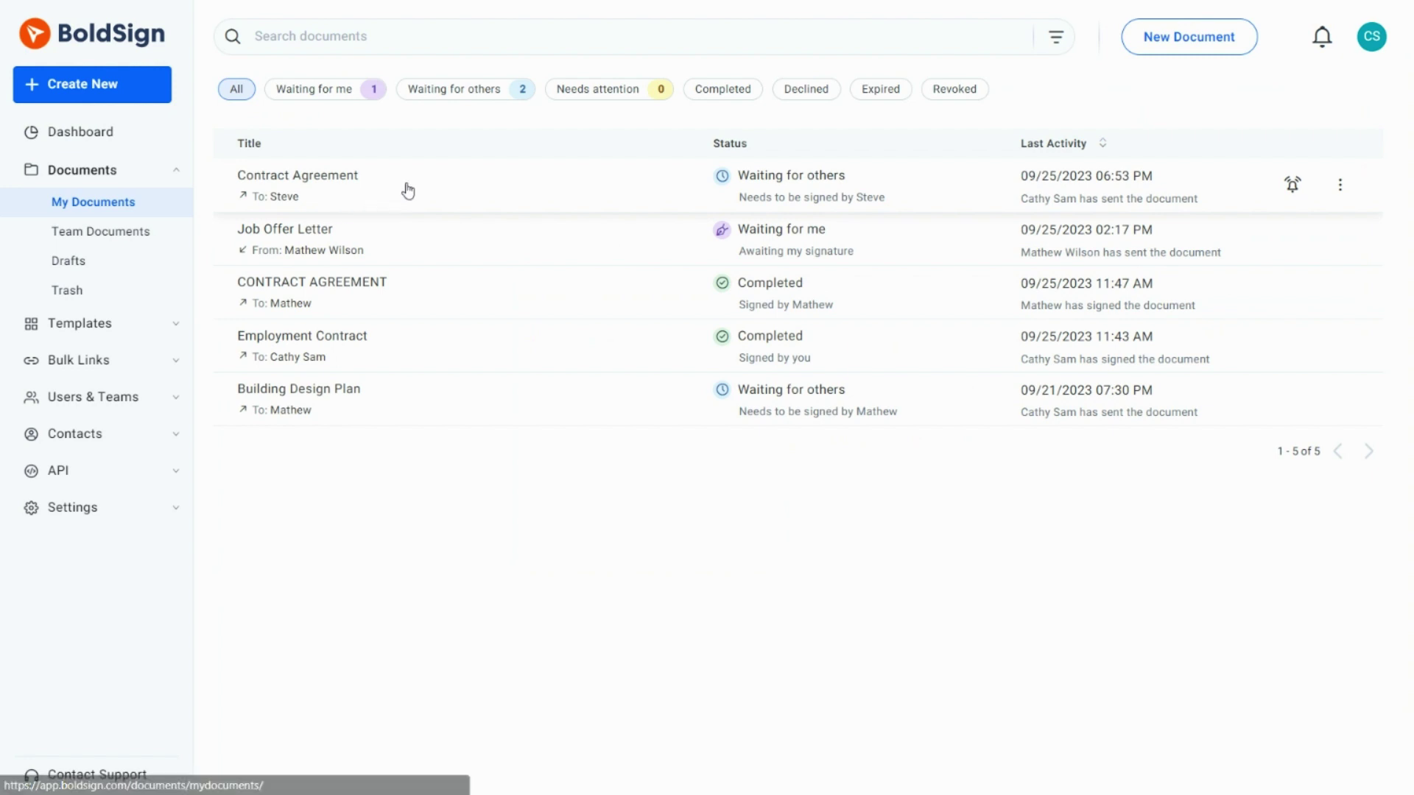
mouse_move(890, 184)
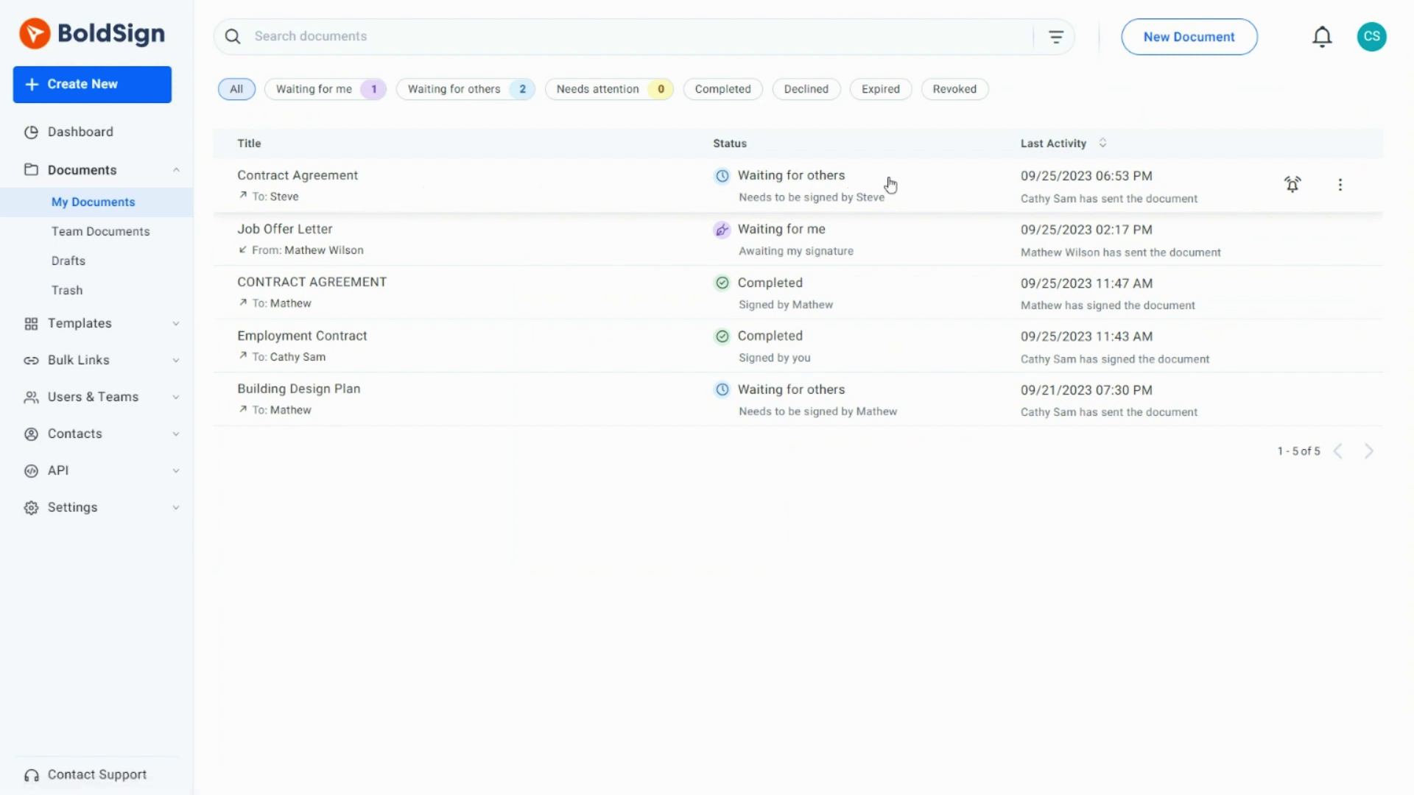
click(1295, 187)
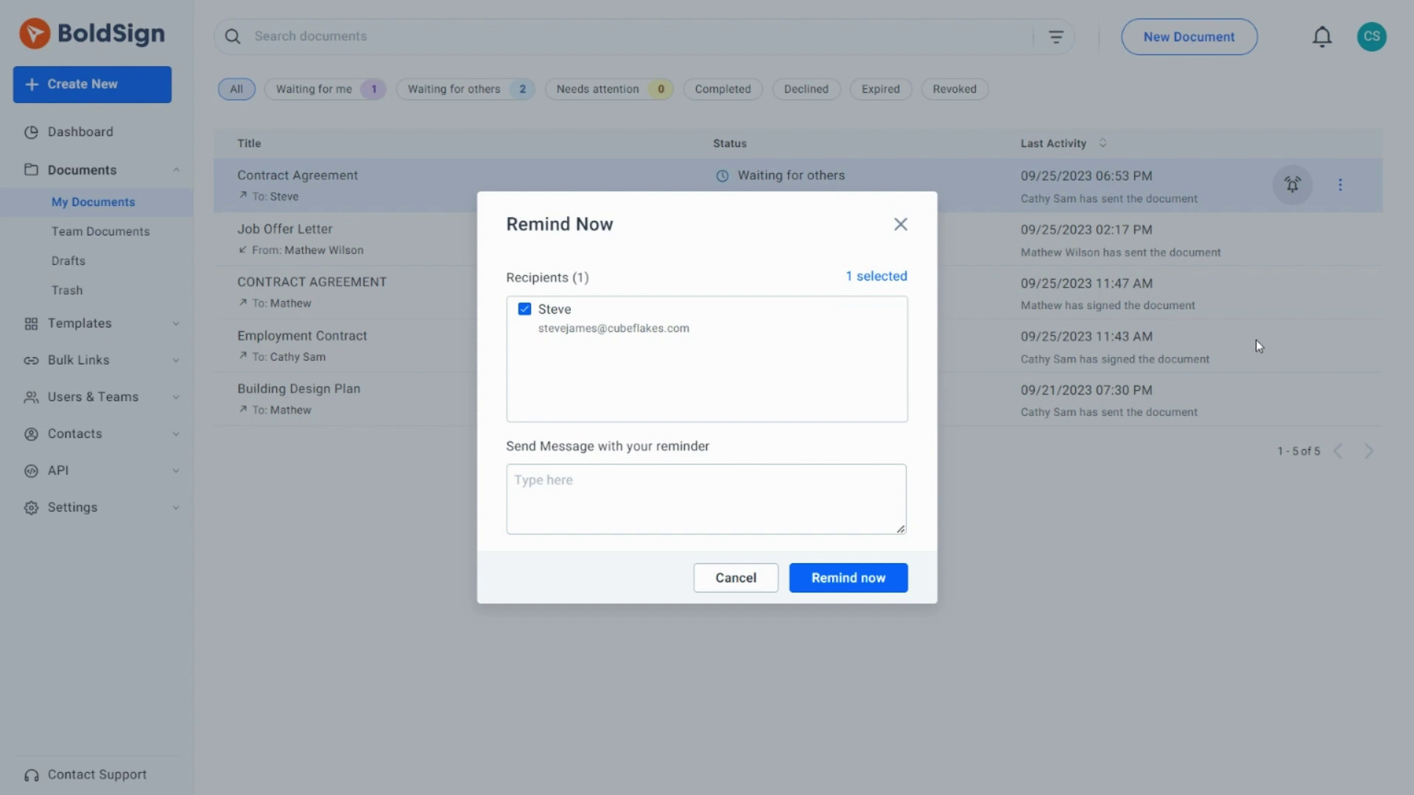
click(900, 224)
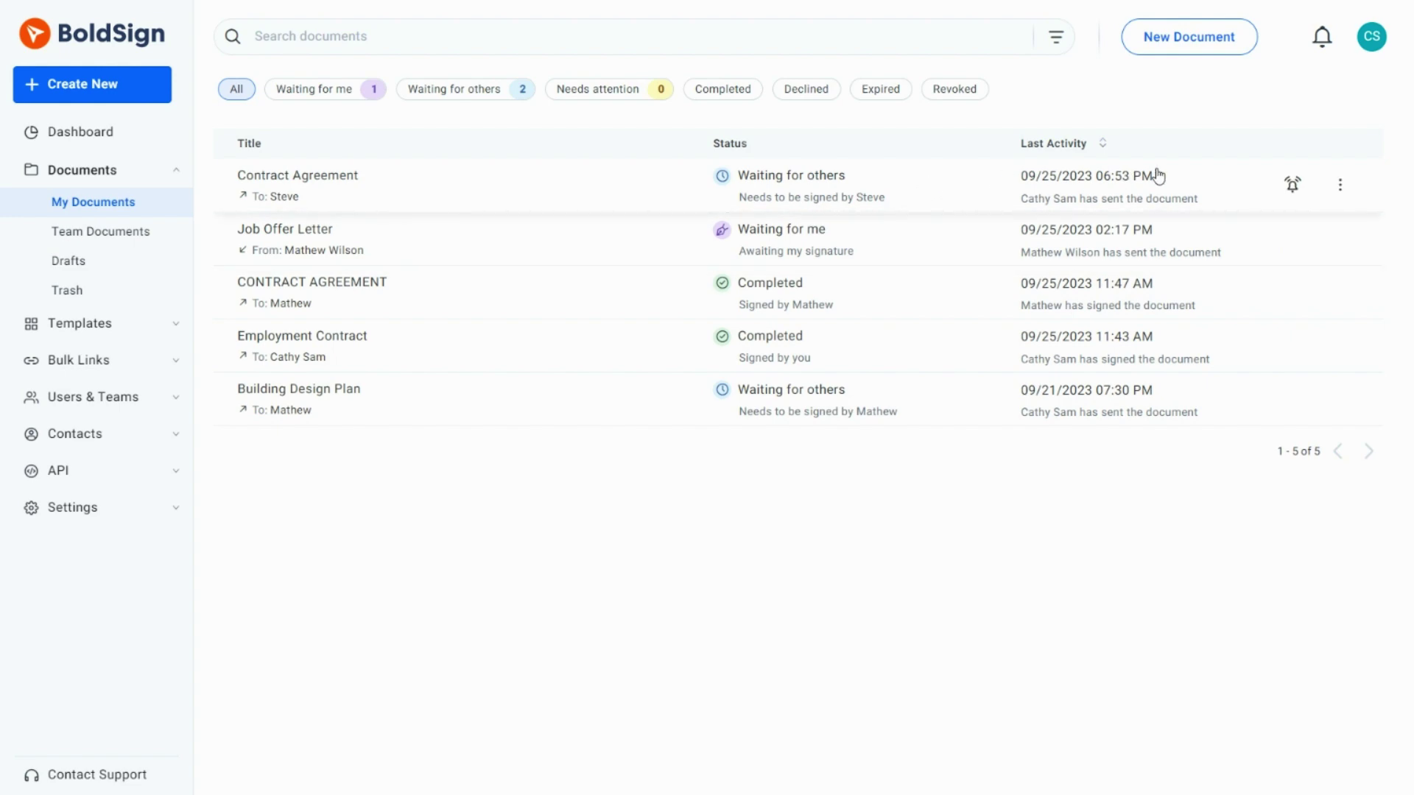
Send Steve a reminder saying 'Your immediate attention to this document is kindly requested.'.
click(1339, 188)
click(1271, 360)
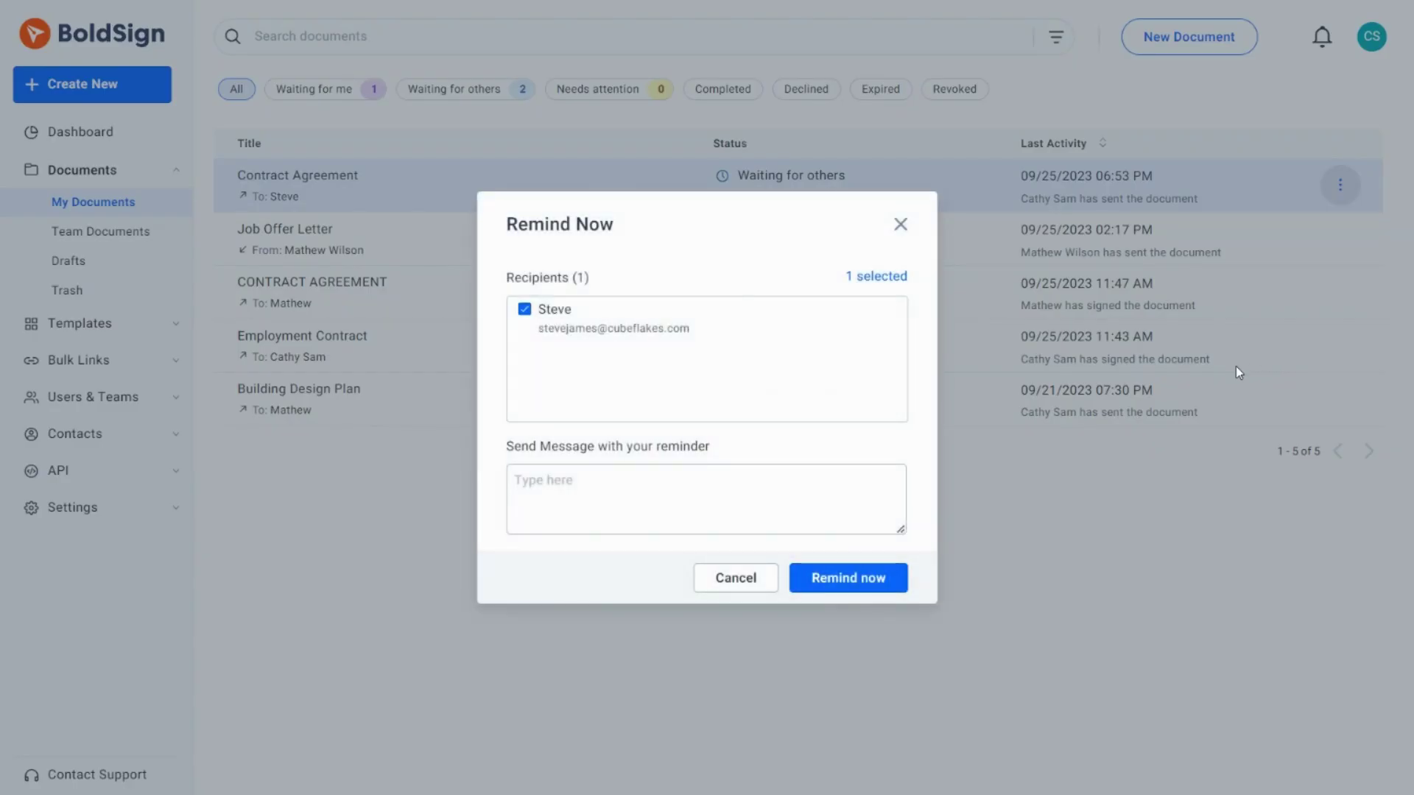
click(516, 484)
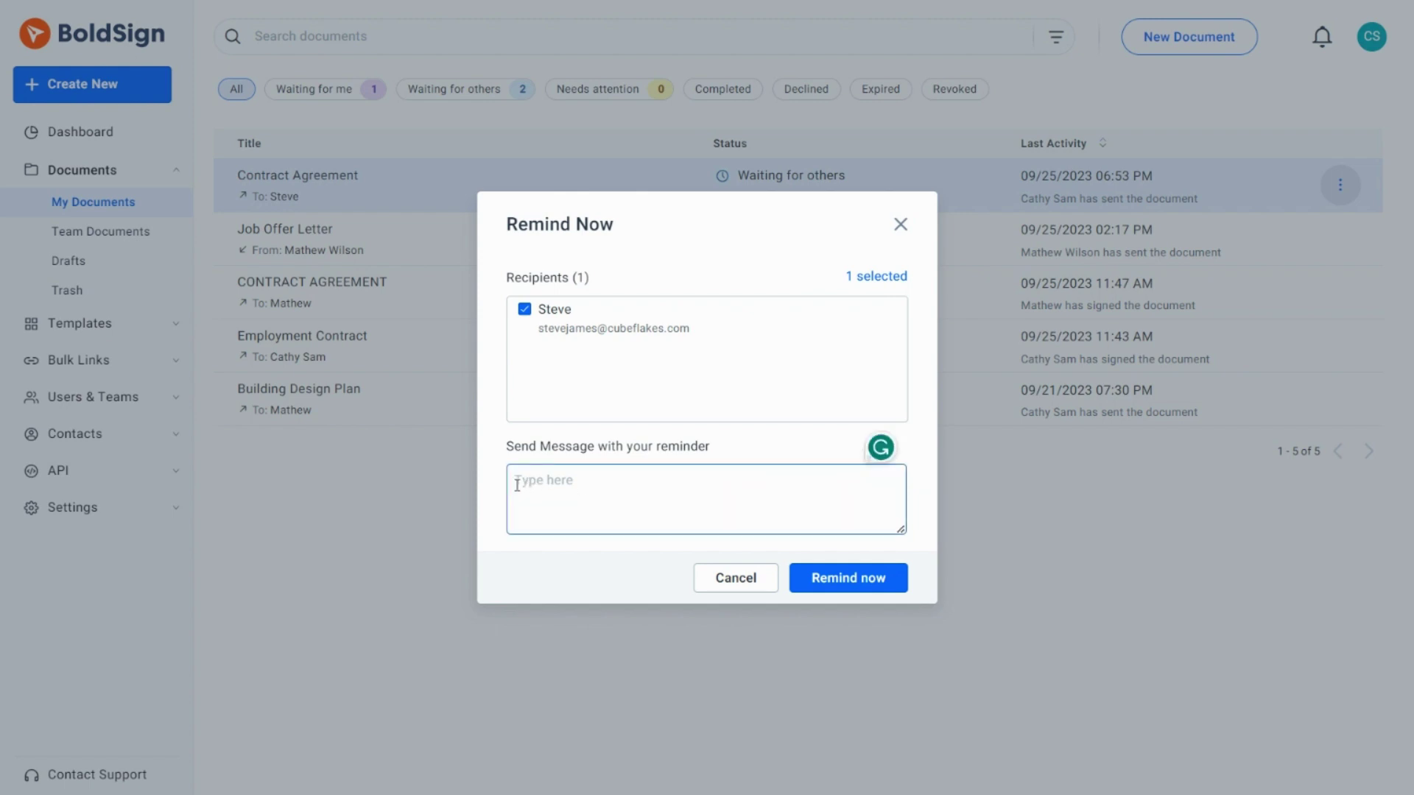
text(Your imm)
text(ediate attention to this documen)
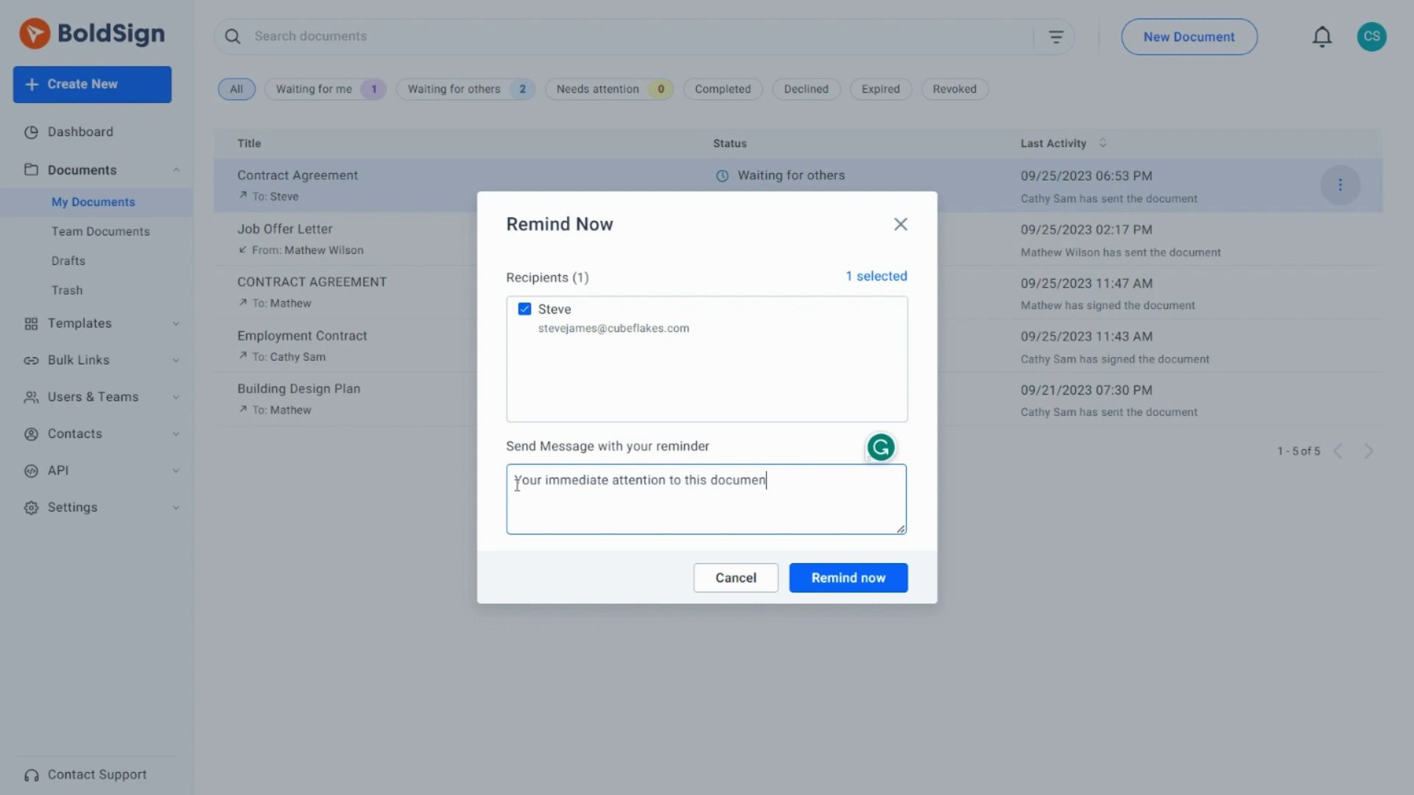
text(t is kindly requested.)
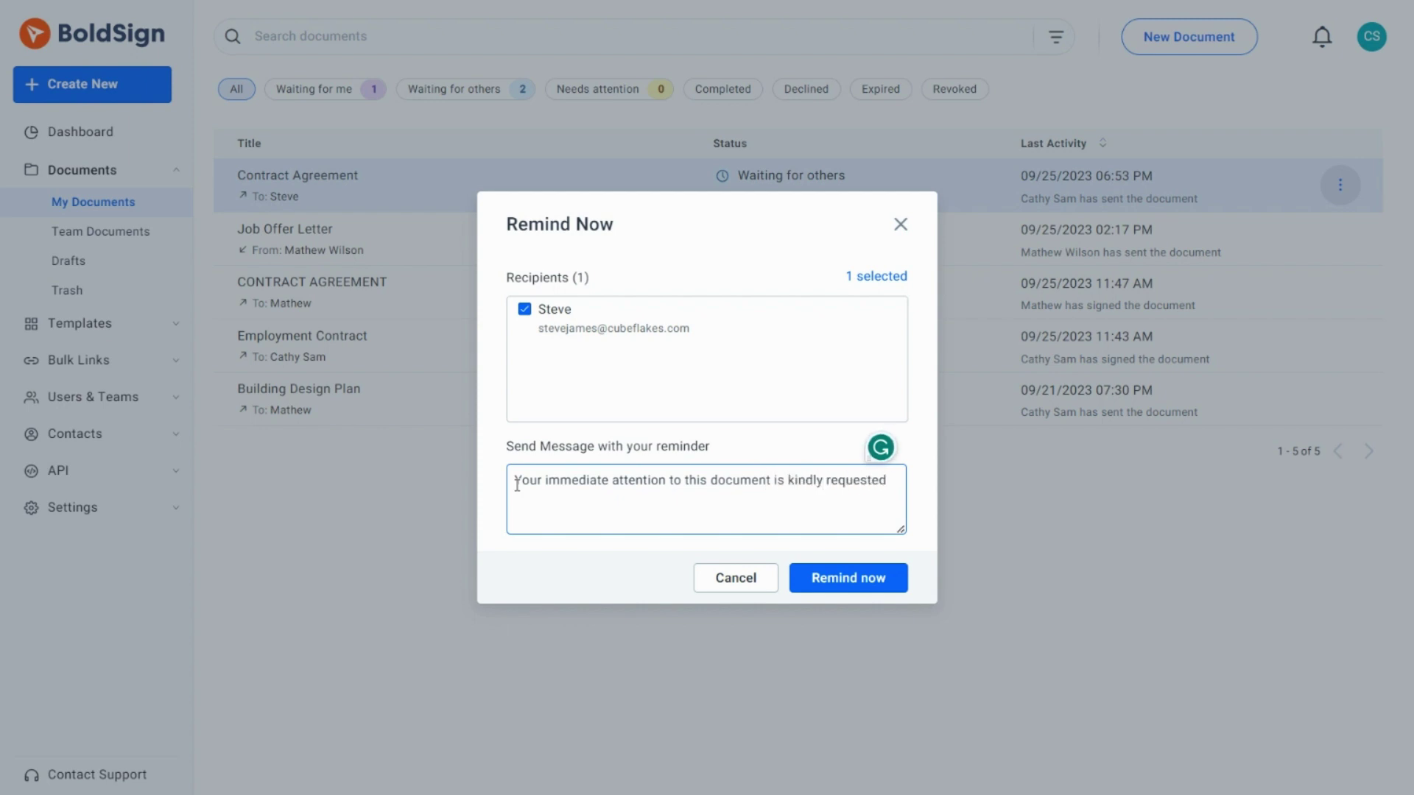
click(809, 579)
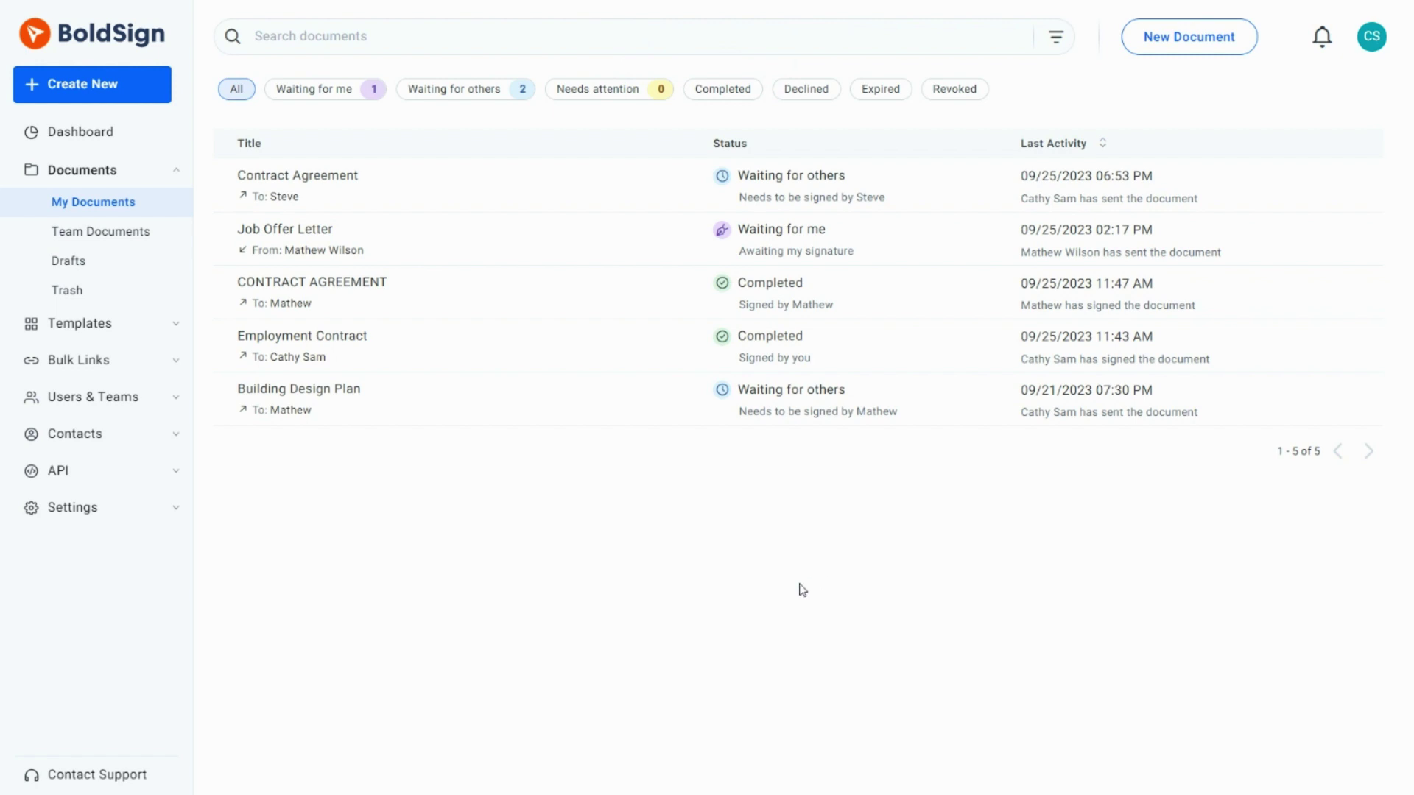
Open the Contract Agreement row from My Documents to view its details page.
click(531, 193)
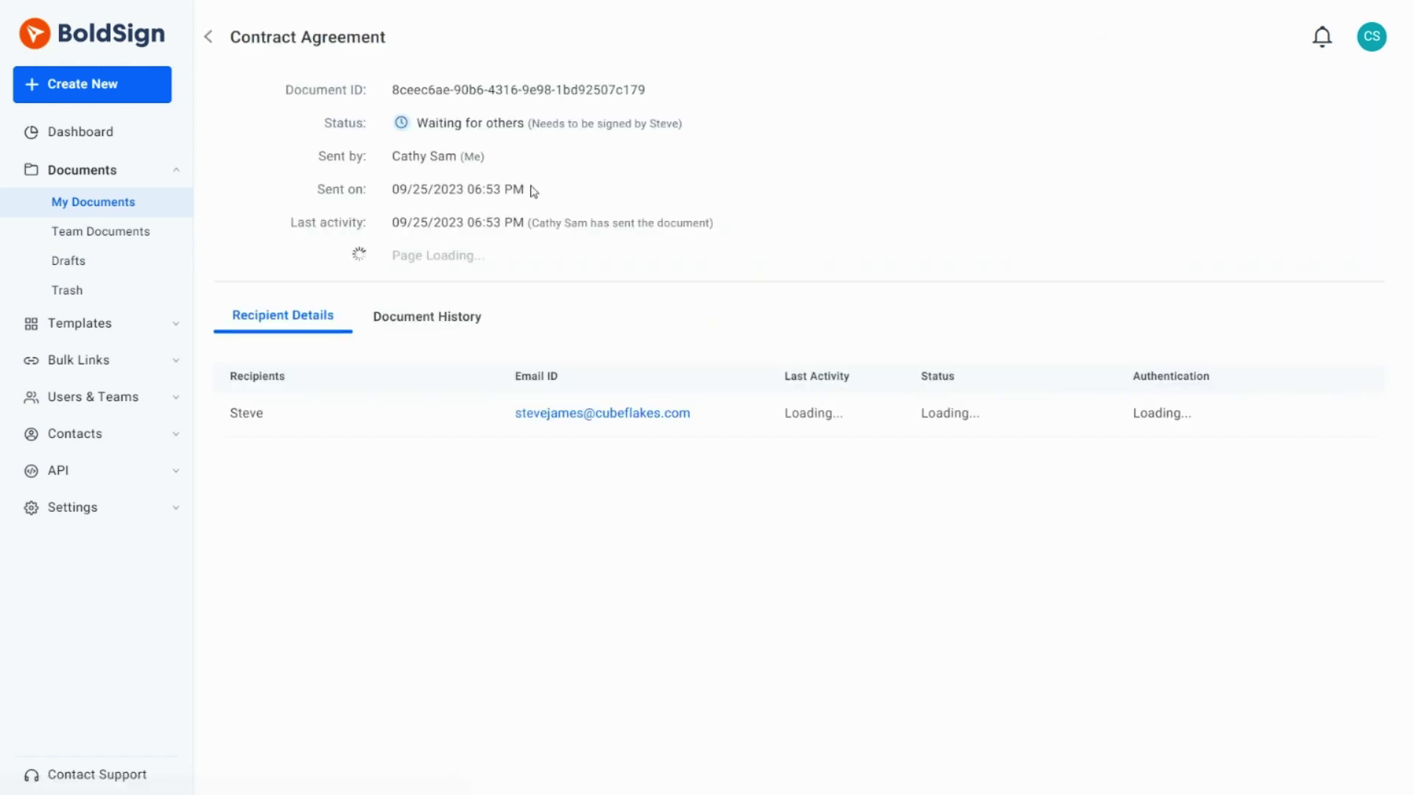